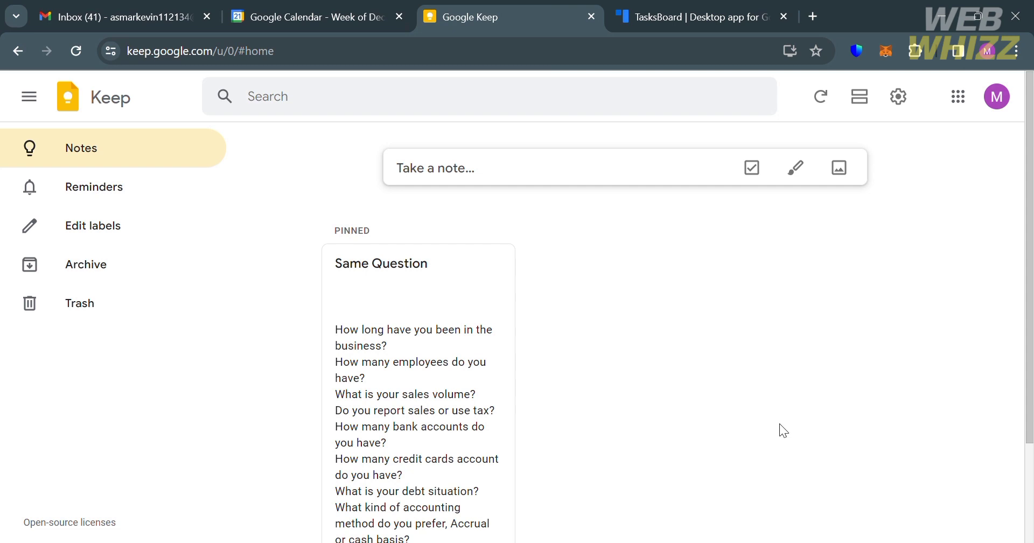
# - Switch between the Google Keep and TasksBoard browser tabs, ending on TasksBoard's Main Board
pyautogui.click(716, 8)
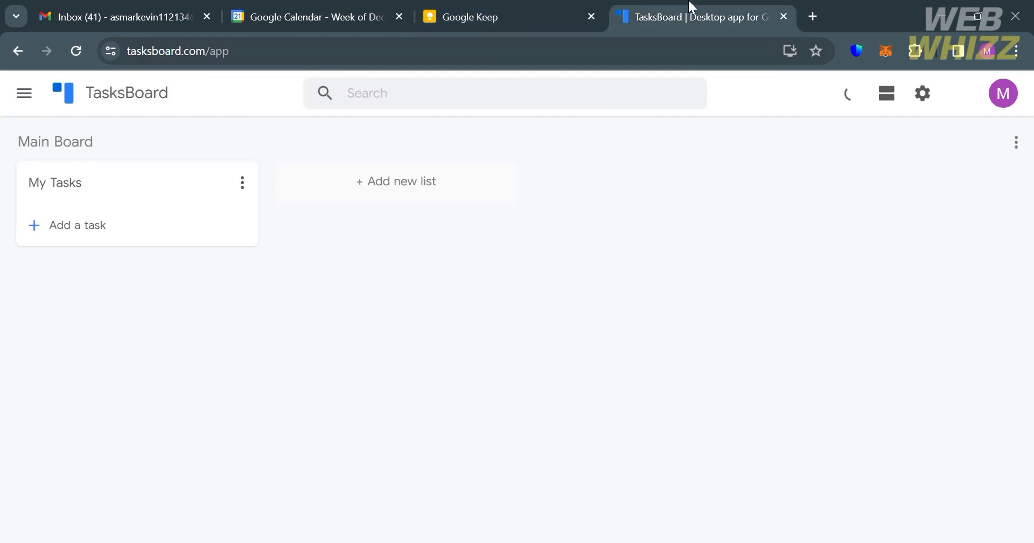
pyautogui.click(506, 8)
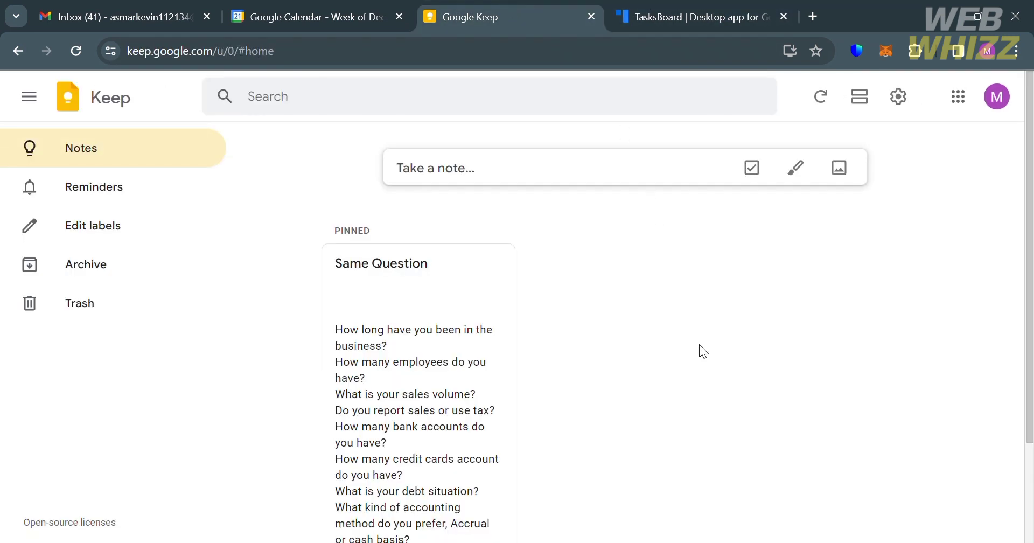
pyautogui.click(684, 8)
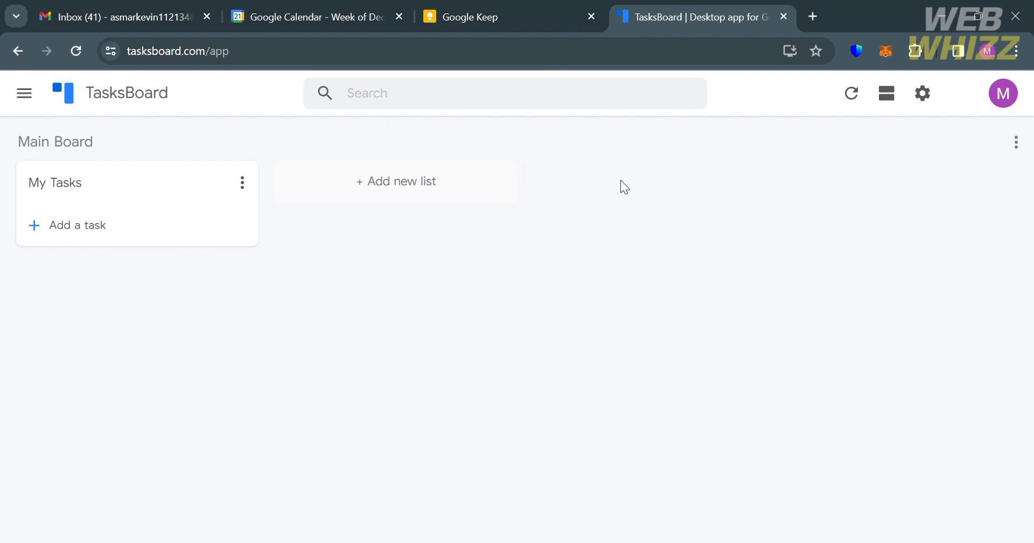
# - Look at the account options and the navigation panel, closing both again
pyautogui.click(1019, 102)
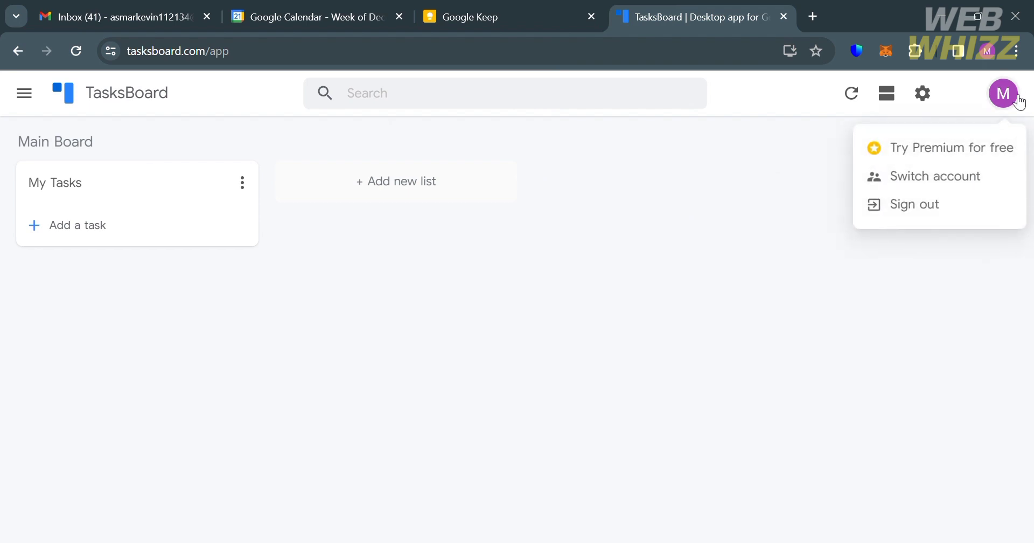
pyautogui.click(1019, 103)
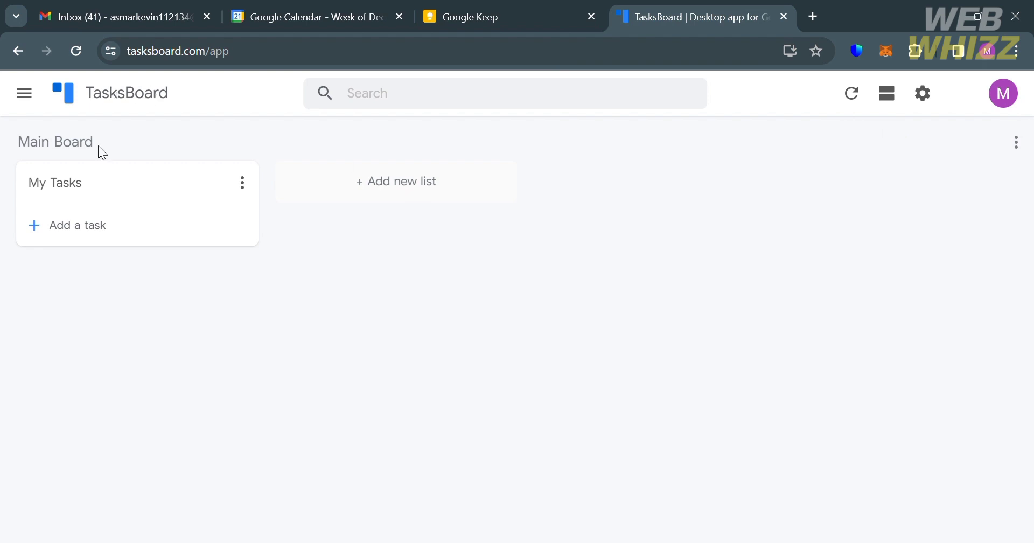
pyautogui.click(23, 94)
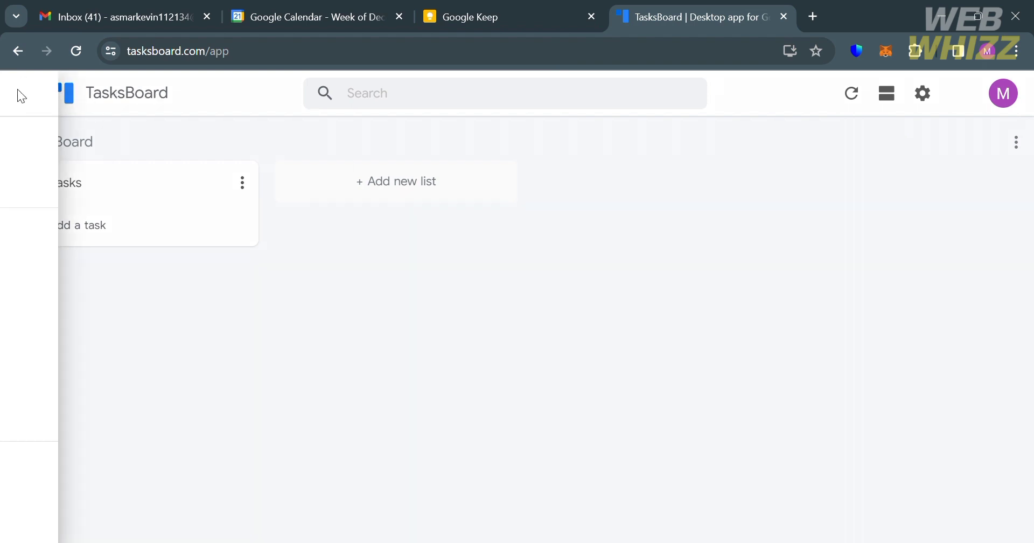
pyautogui.click(338, 248)
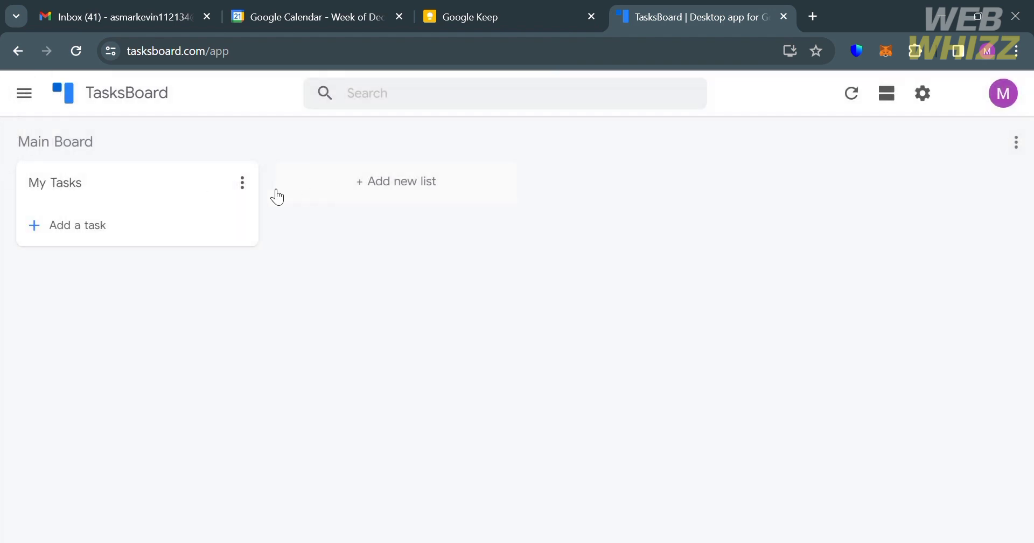
# - Add a task titled 'Task 1' to My Tasks with the details 'Do Laundry'
pyautogui.click(128, 241)
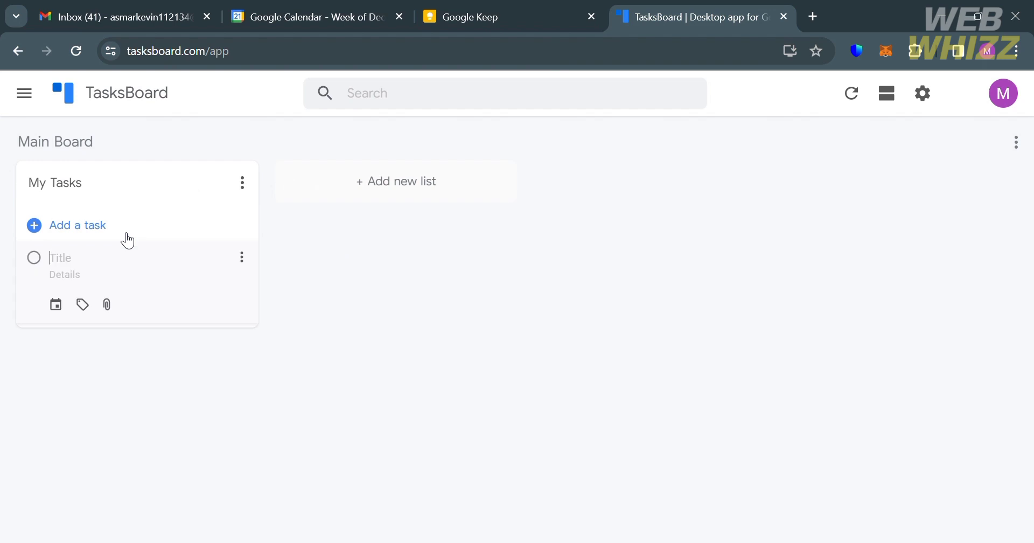
pyautogui.write('Task 1')
pyautogui.click(249, 262)
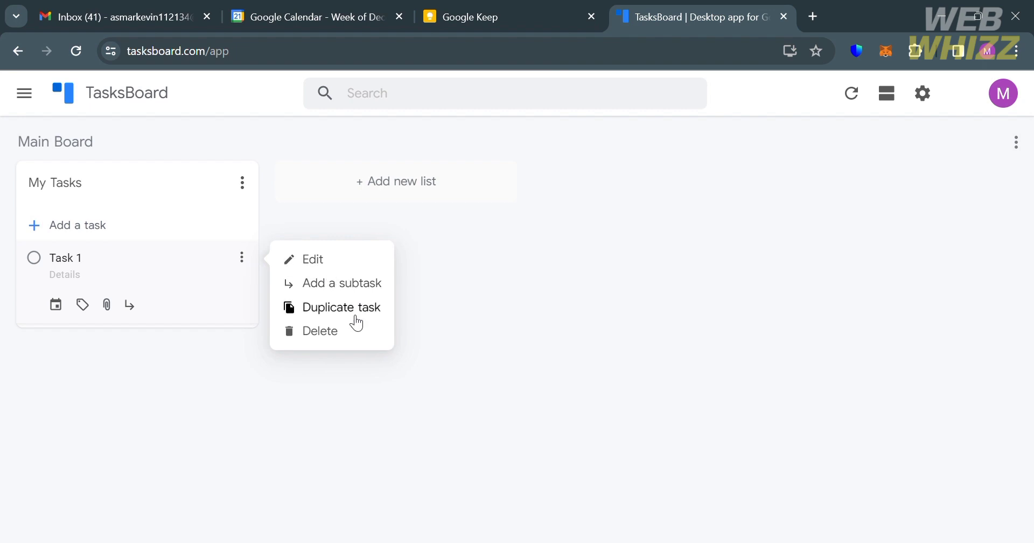
pyautogui.click(61, 283)
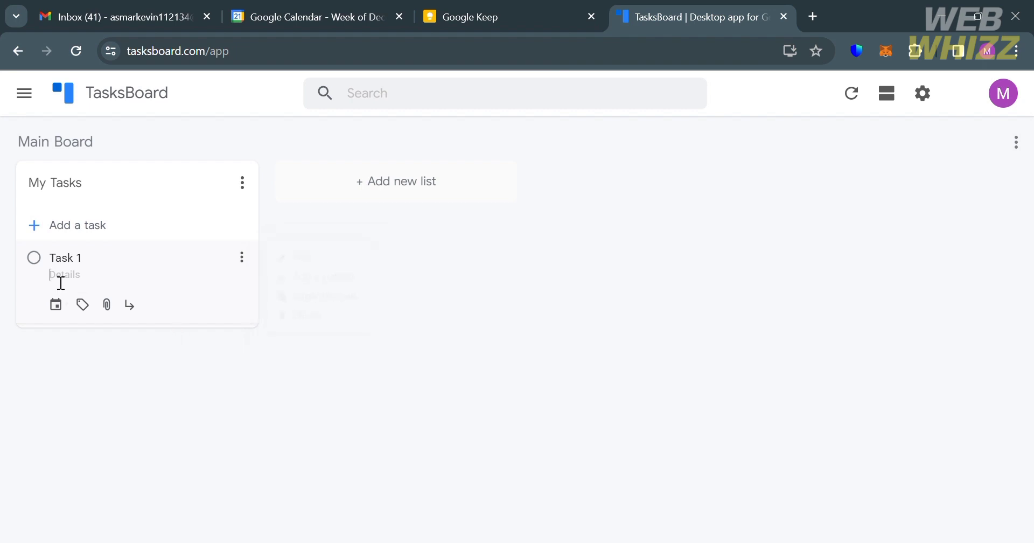
pyautogui.write('Do Laundry')
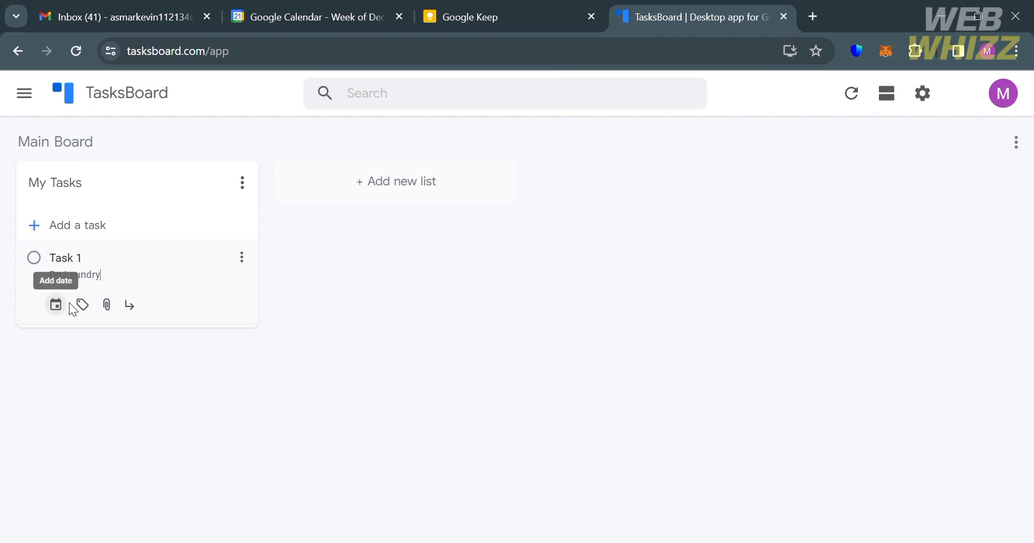
# - Try adding a label to Task 1 and dismiss the Premium labels notice
pyautogui.click(85, 312)
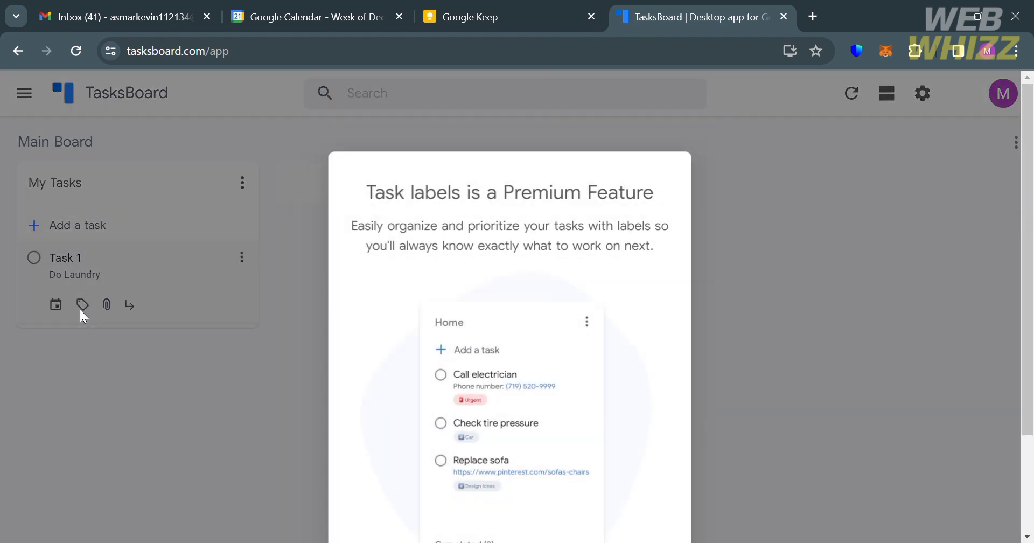
pyautogui.scroll(-2, 468, 398)
pyautogui.scroll(-1, 467, 398)
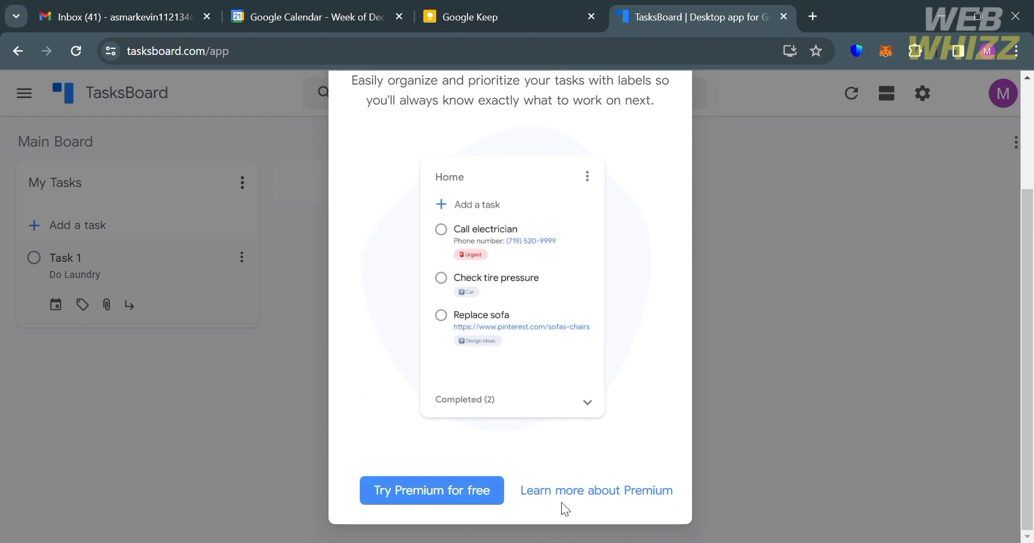
pyautogui.scroll(3, 468, 448)
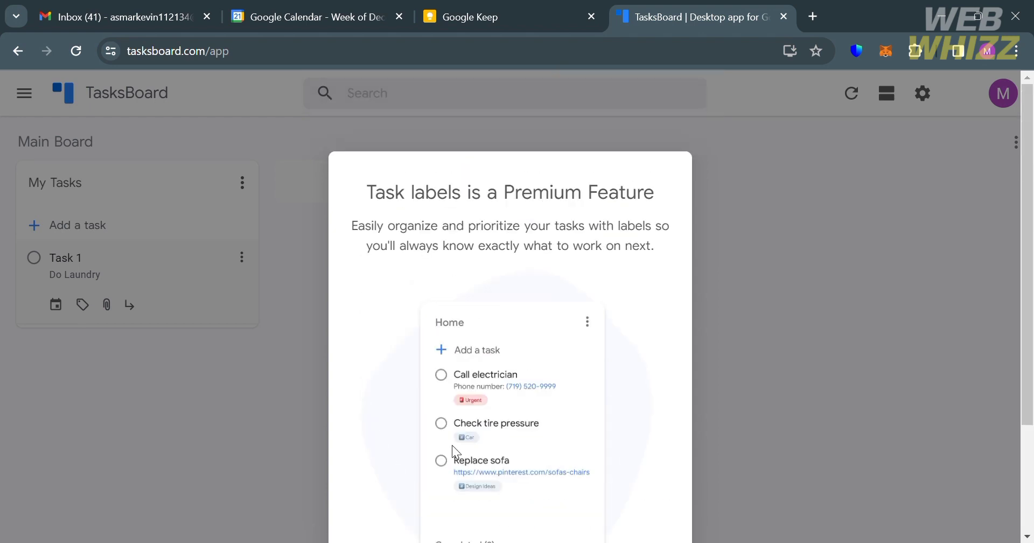
pyautogui.click(730, 276)
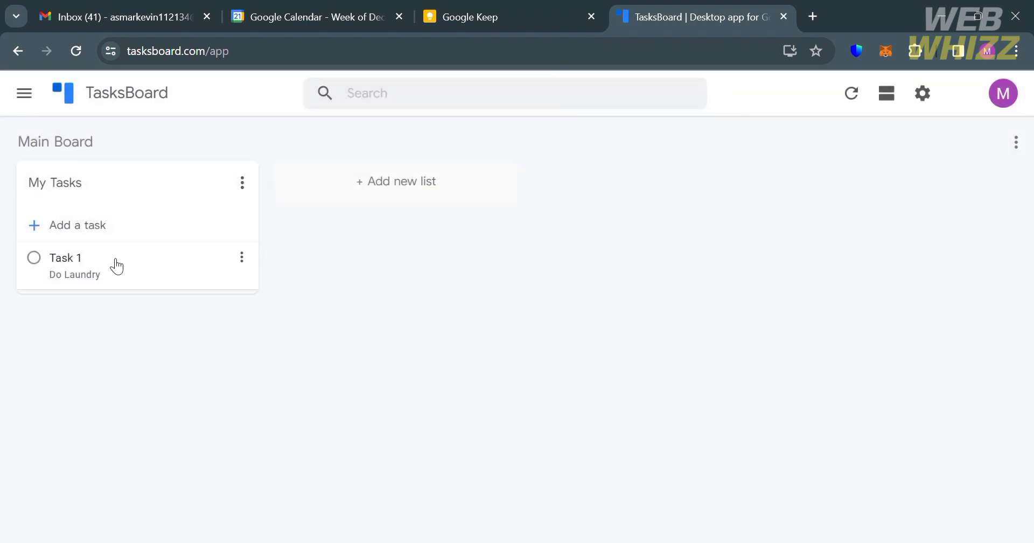
# - Try attaching a file, cancel the Drive access request, and bring up Task 1's due-date calendar
pyautogui.click(81, 275)
pyautogui.click(104, 301)
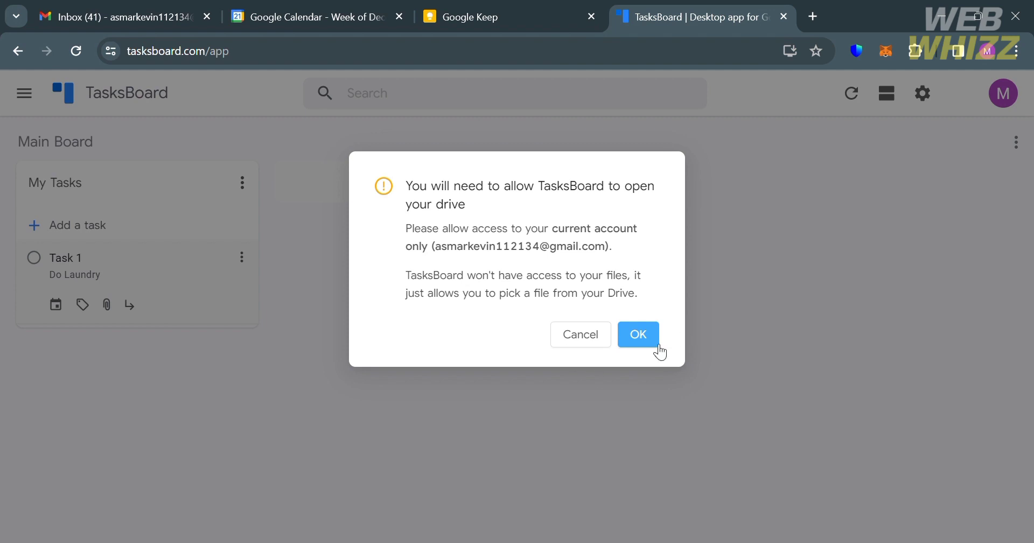
pyautogui.click(591, 334)
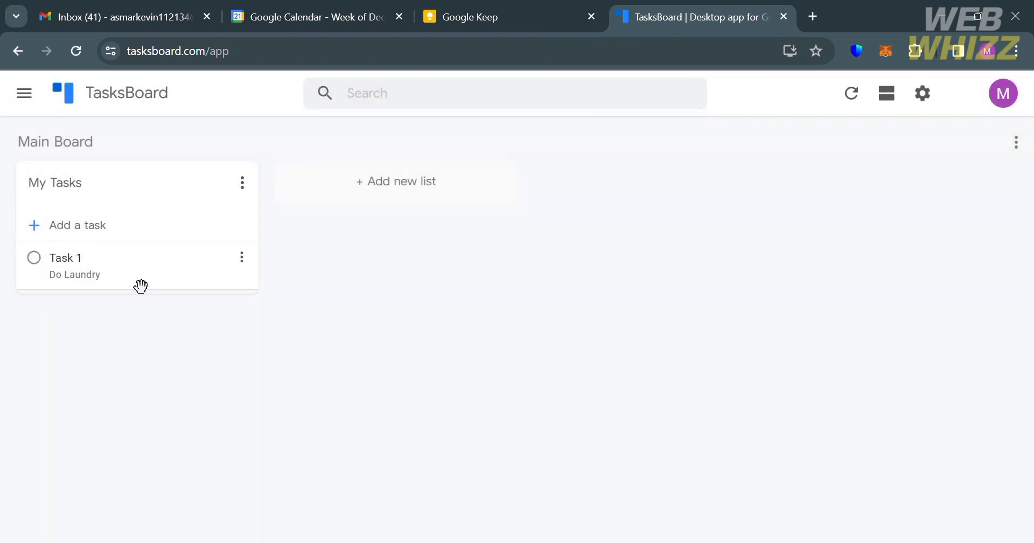
pyautogui.click(109, 258)
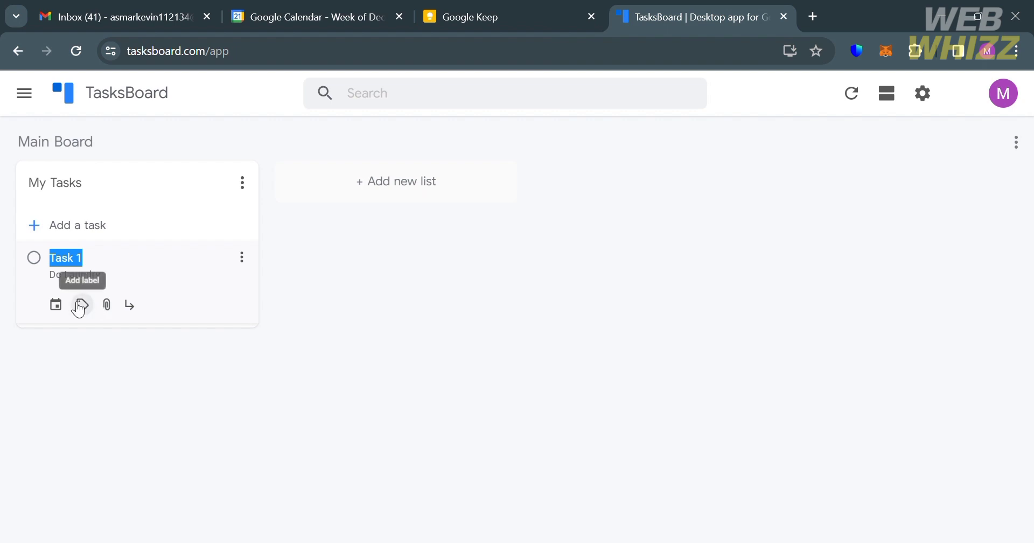
pyautogui.click(56, 309)
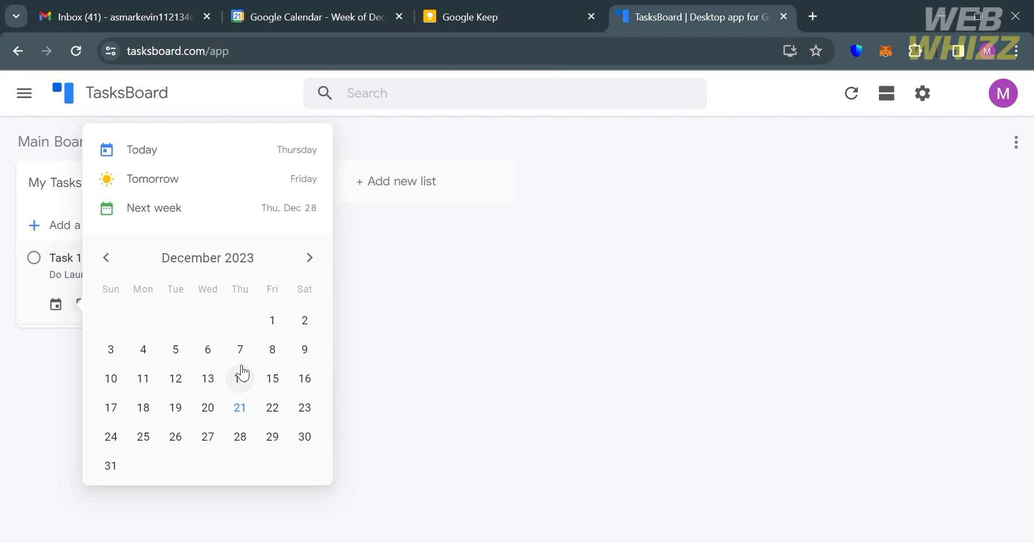
# - Set Task 1 due Dec 29, then add subtask 'Task 1.1' with details 'Wadh Dishes' due Dec 30
pyautogui.click(274, 438)
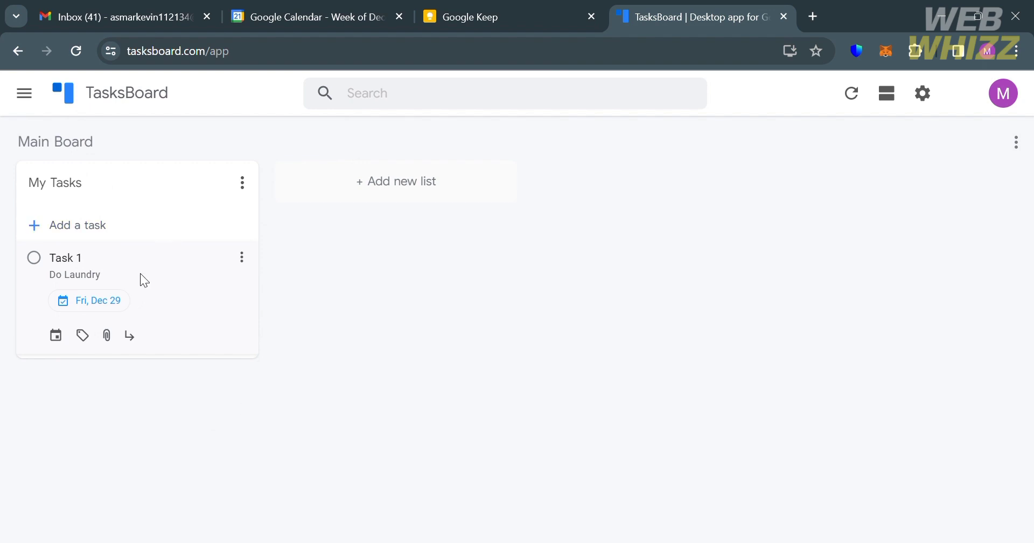
pyautogui.click(358, 387)
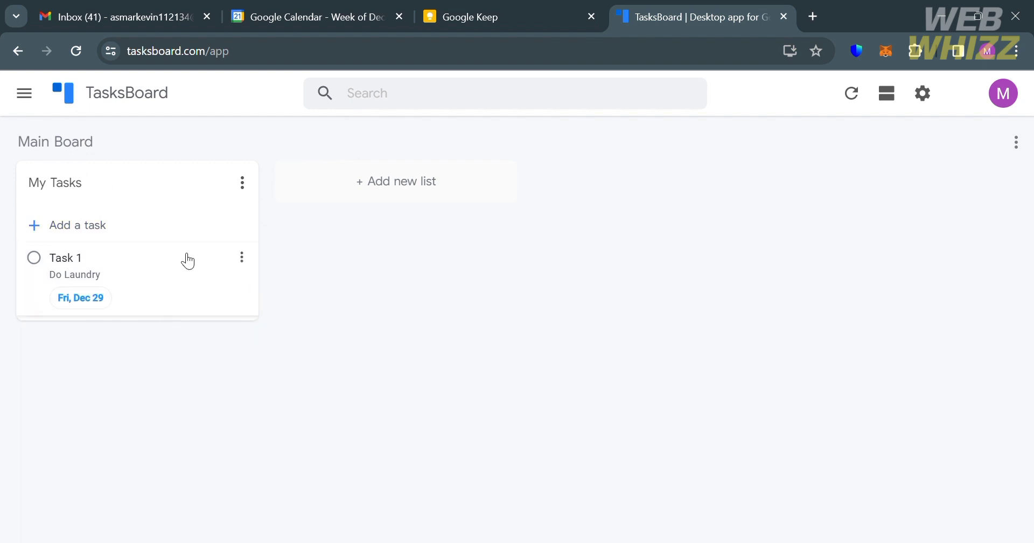
pyautogui.click(242, 258)
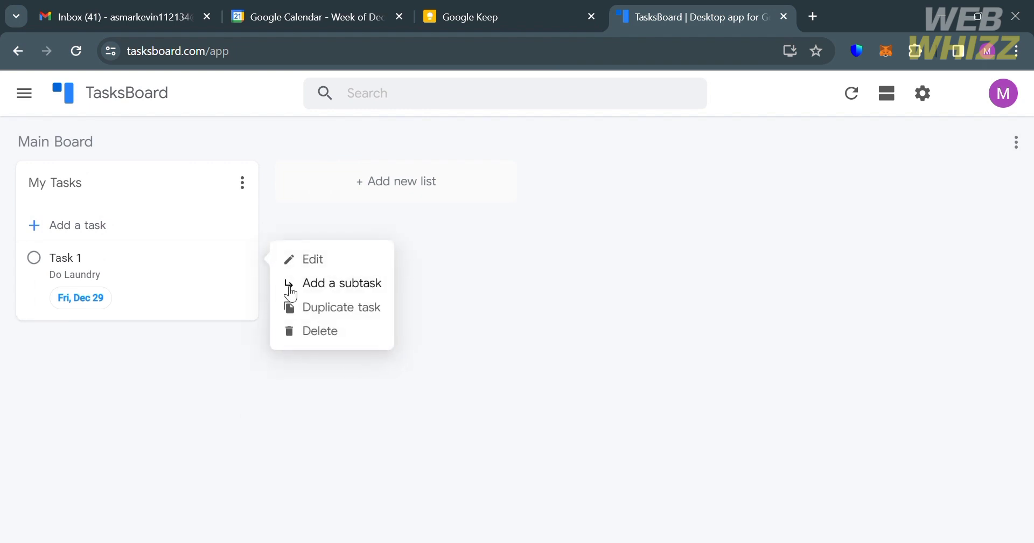
pyautogui.click(327, 288)
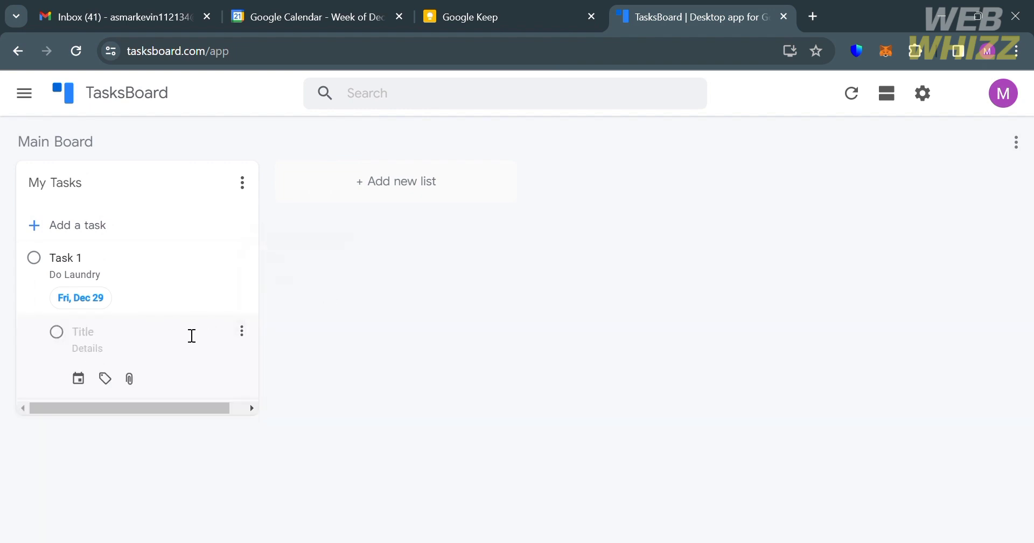
pyautogui.write('Task 1.1')
pyautogui.click(155, 355)
pyautogui.write('Wadh Dishes')
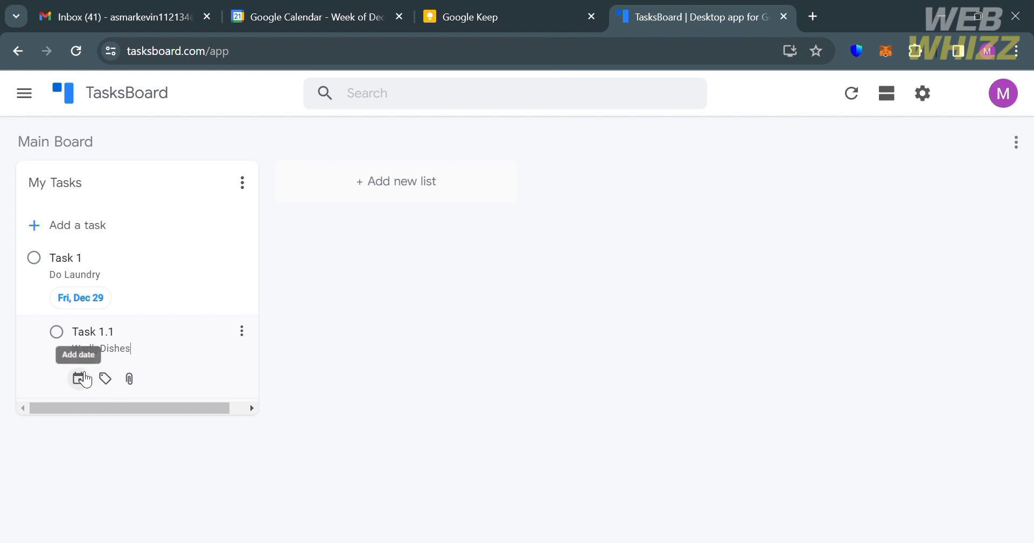
pyautogui.click(78, 378)
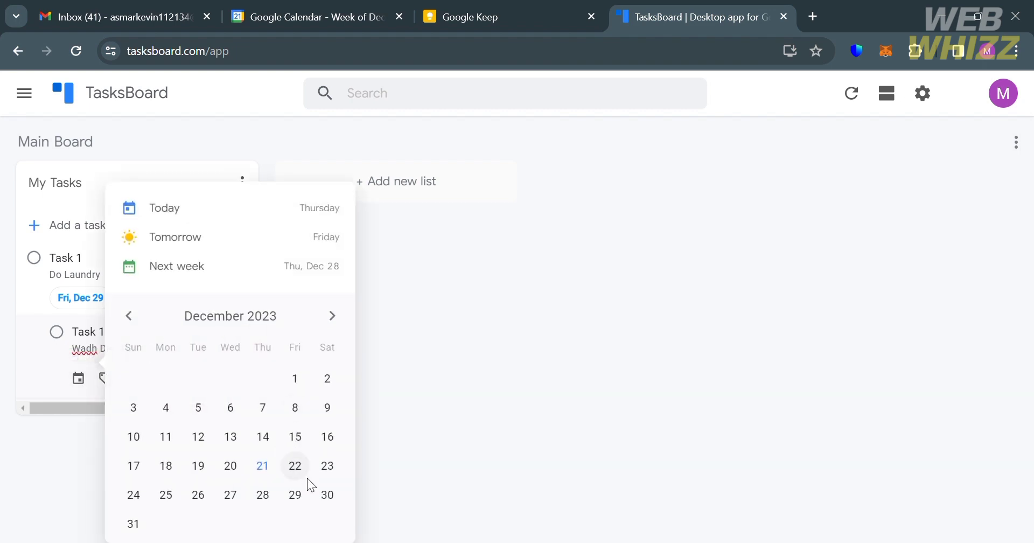
pyautogui.click(321, 504)
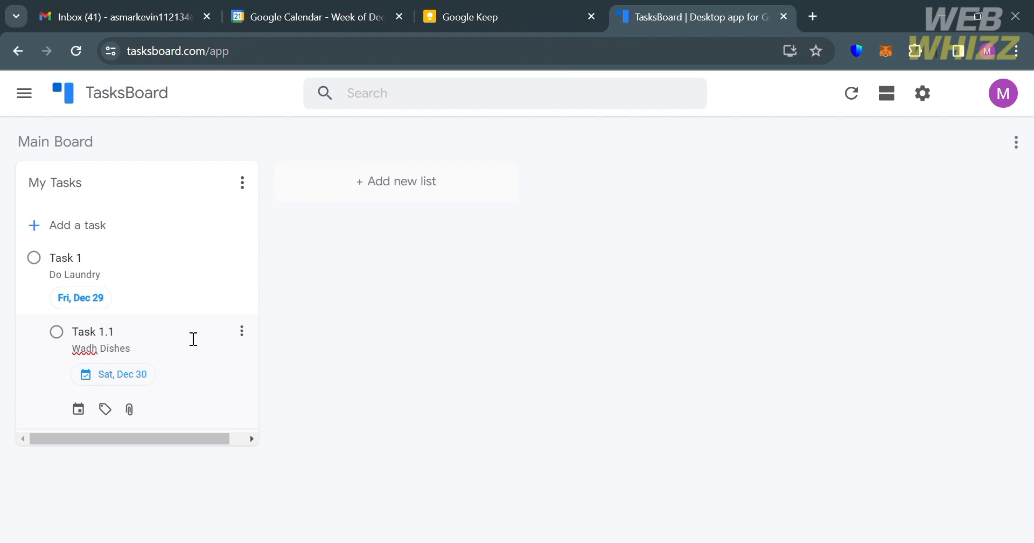
pyautogui.click(327, 356)
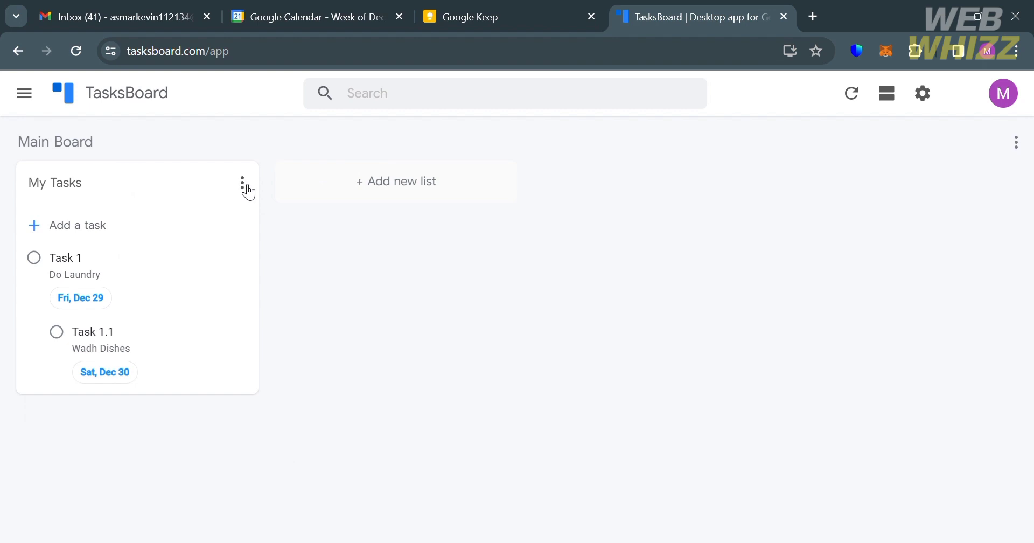
# - Use the list's Rename option to retitle My Tasks as 'To Do'
pyautogui.click(247, 190)
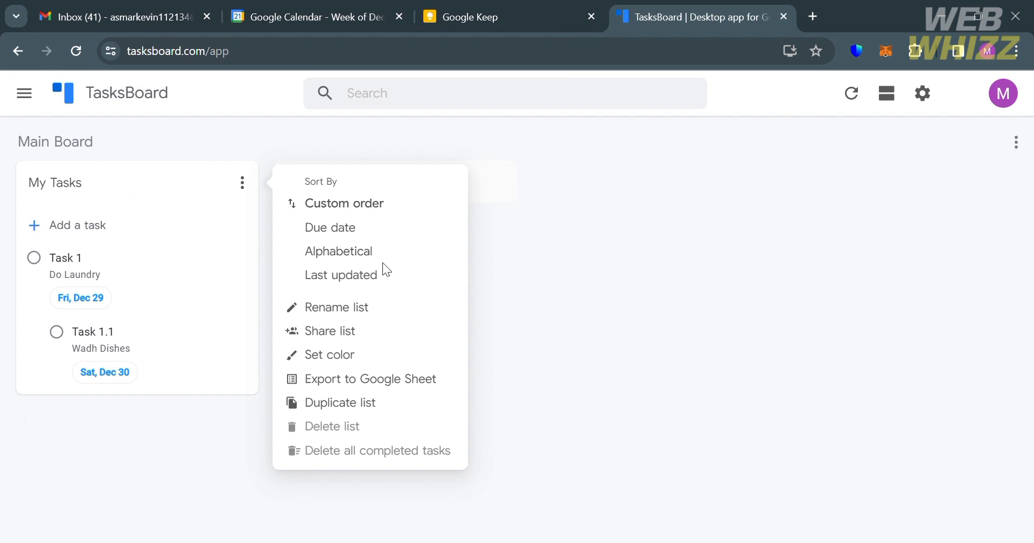
pyautogui.click(383, 308)
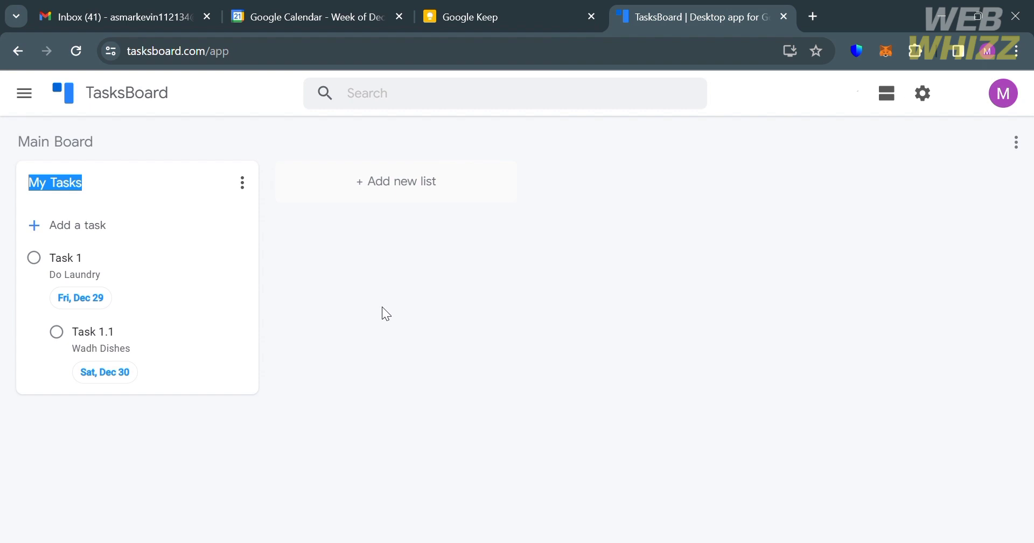
pyautogui.write('To Do')
pyautogui.press('Return')
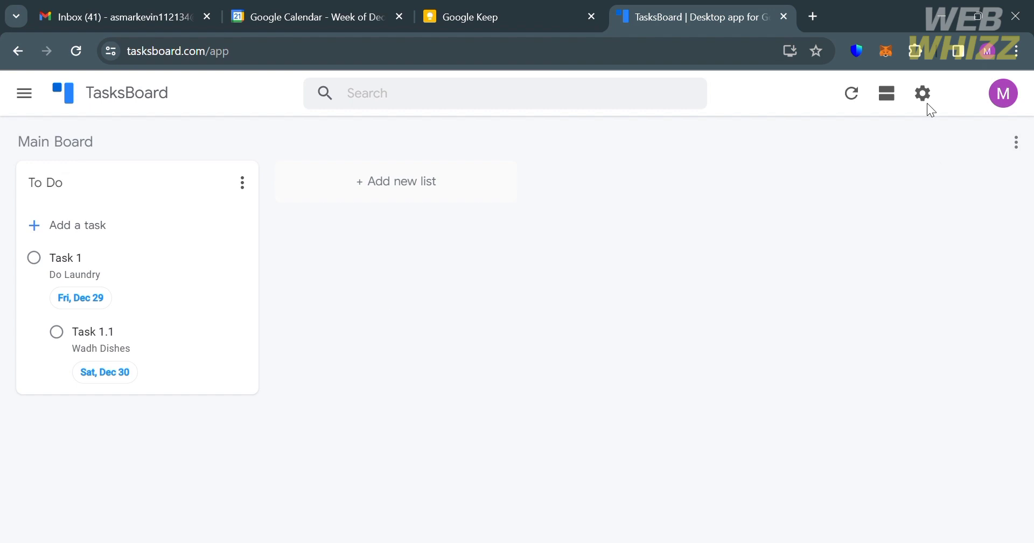
# - Set the Main Board to the vertical list layout, then go to the Google Keep tab
pyautogui.click(927, 104)
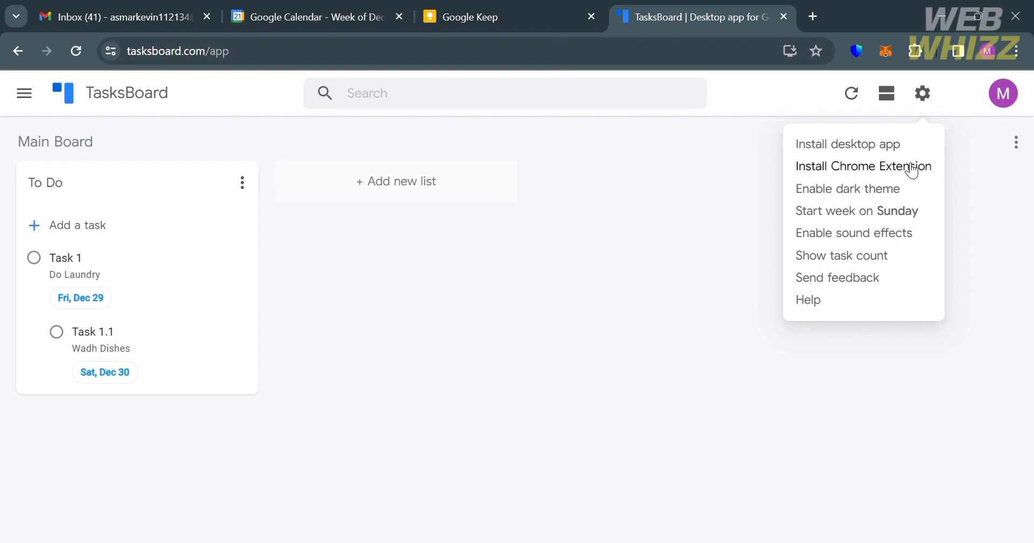
pyautogui.click(726, 146)
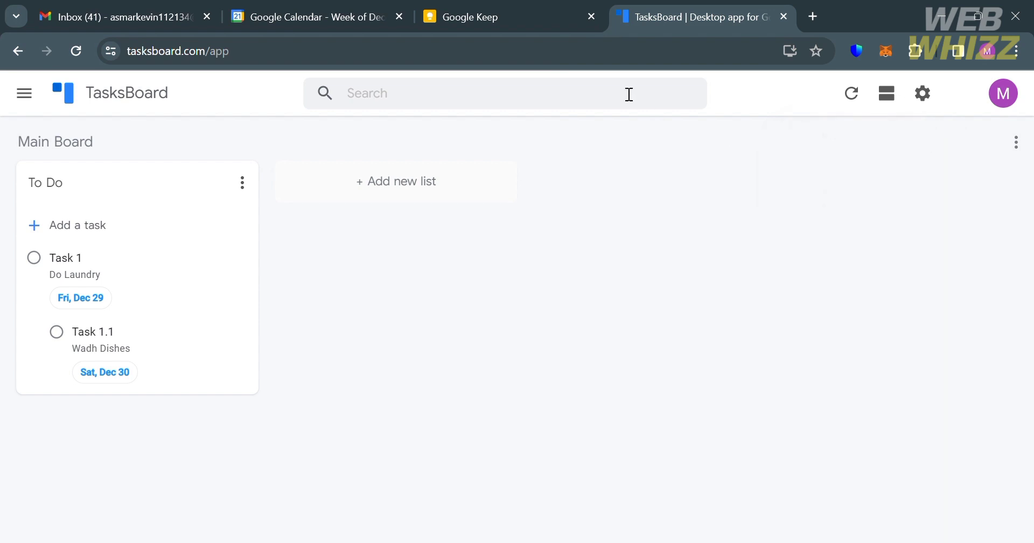
pyautogui.click(922, 105)
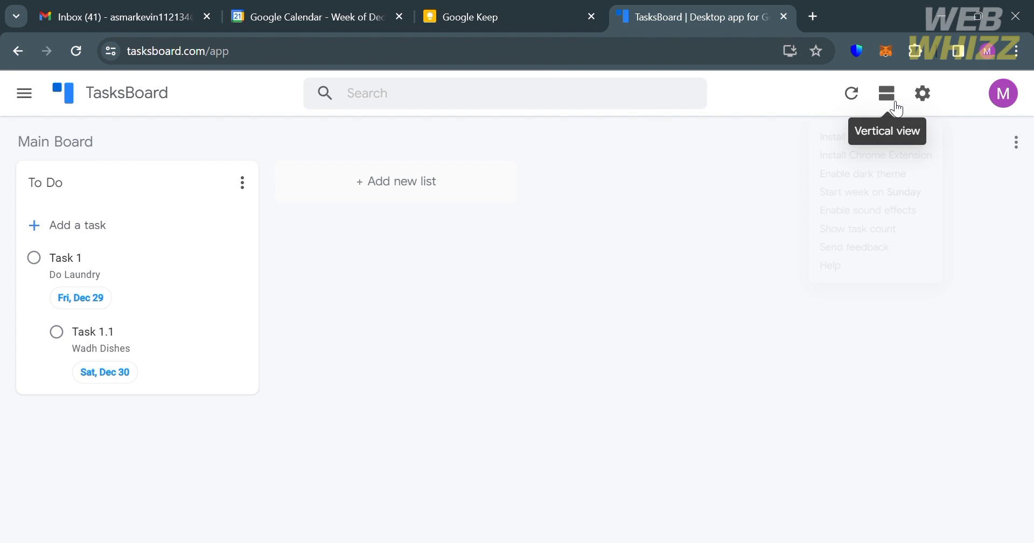
pyautogui.click(888, 94)
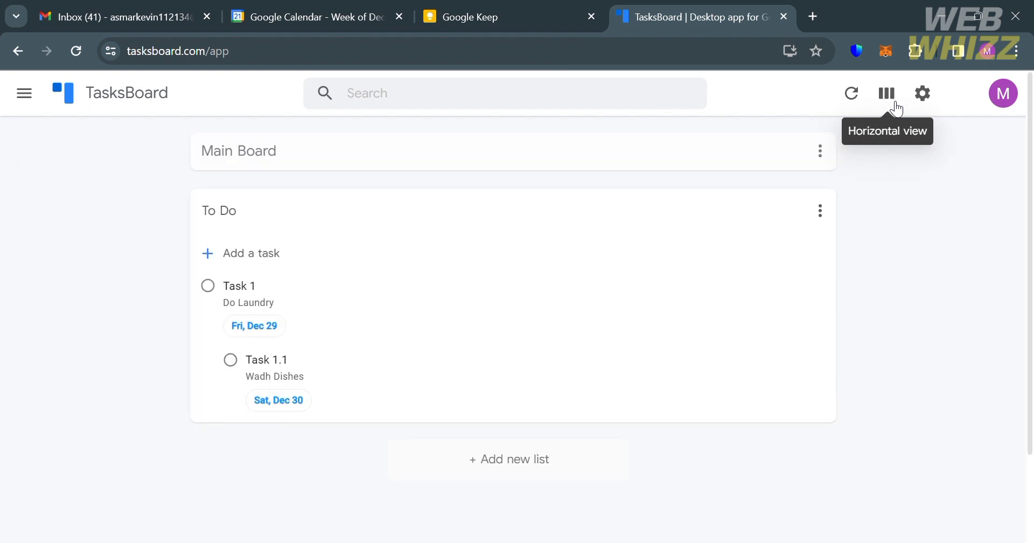
pyautogui.click(897, 109)
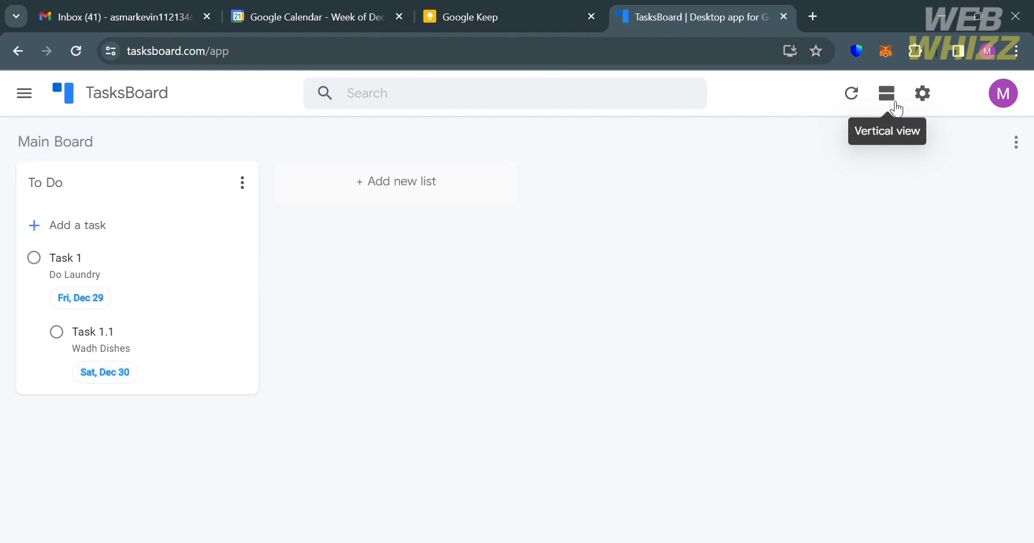
pyautogui.click(897, 110)
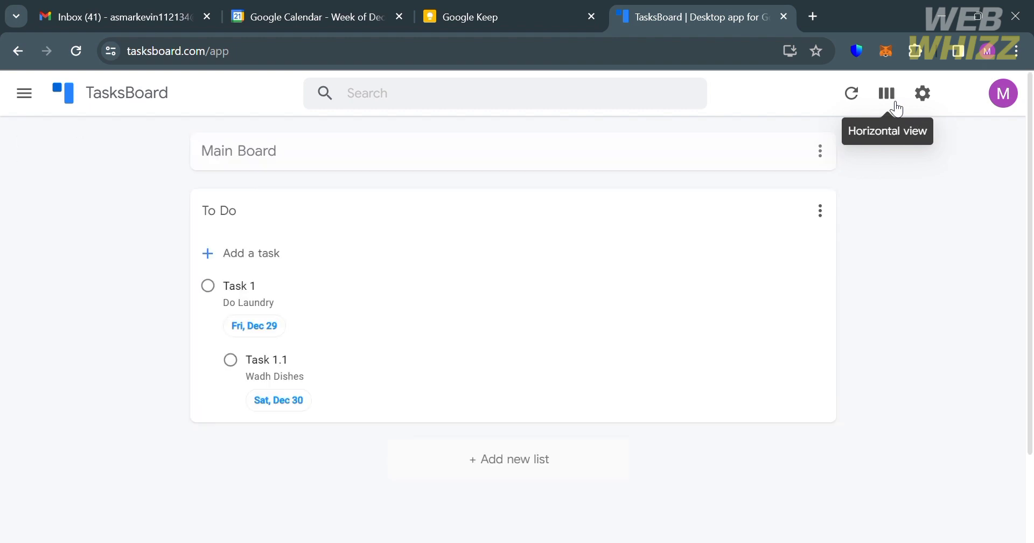
pyautogui.click(475, 6)
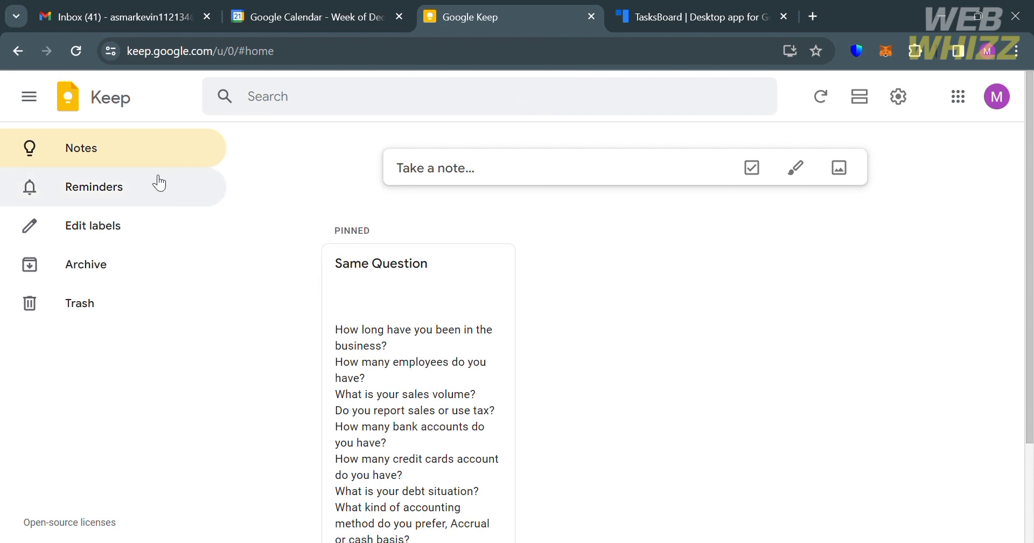
pyautogui.scroll(-3, 603, 446)
pyautogui.scroll(2, 604, 447)
pyautogui.scroll(1, 602, 446)
# - Create a new Google Keep label named 'Urgent'
pyautogui.click(70, 197)
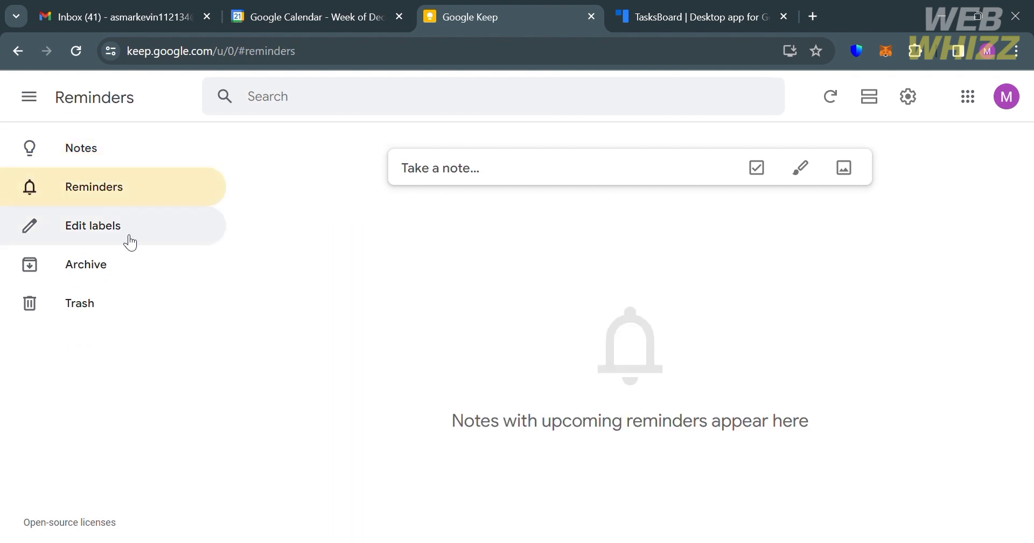
pyautogui.click(129, 242)
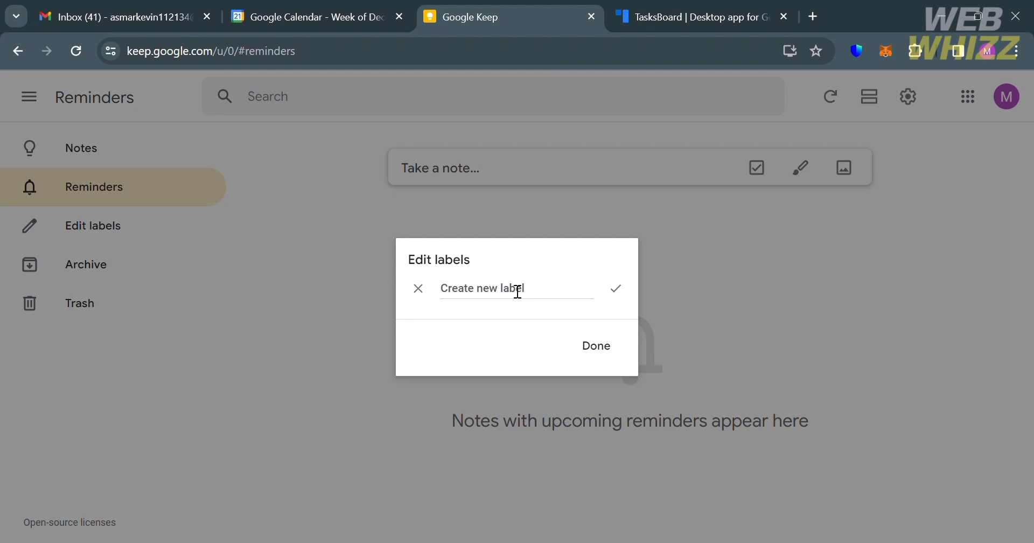
pyautogui.write('I')
pyautogui.press('BackSpace')
pyautogui.write('Urgent')
pyautogui.click(621, 347)
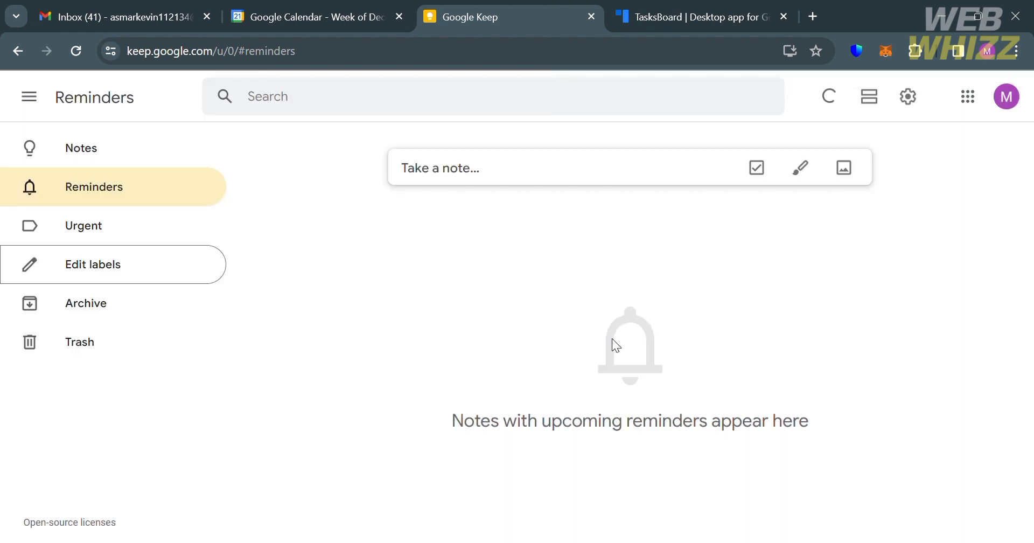
# - Look through Archive and Trash, then return to the Notes list
pyautogui.click(141, 304)
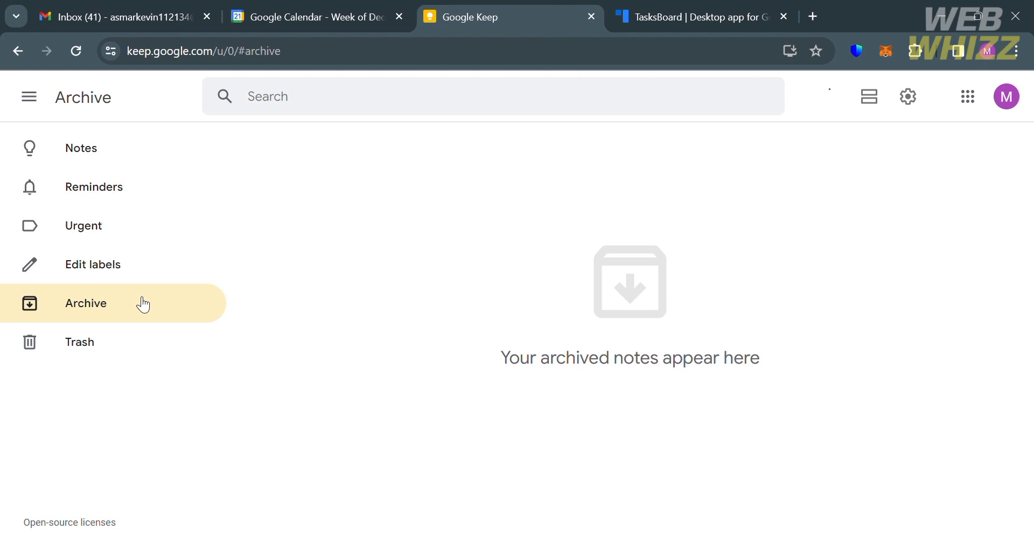
pyautogui.click(134, 353)
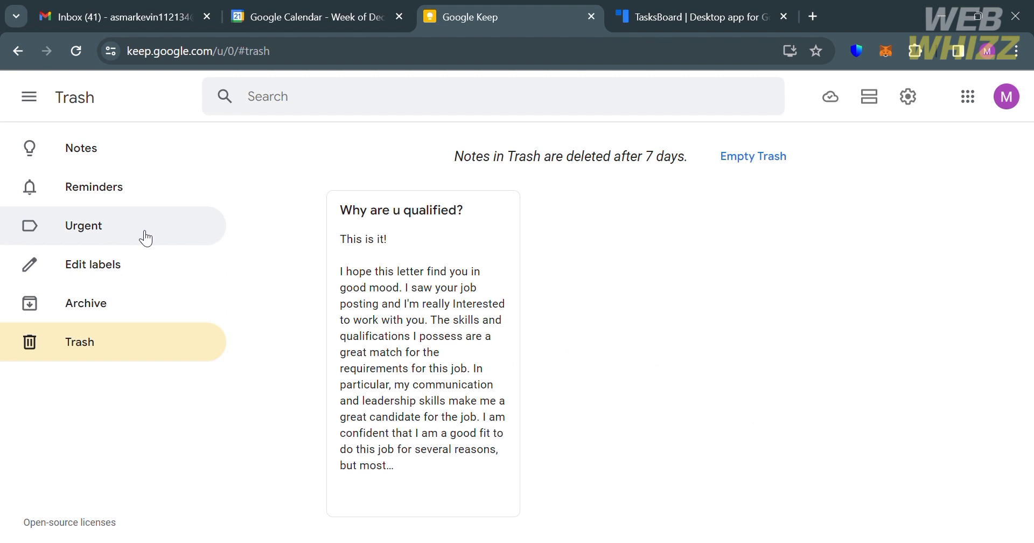
pyautogui.click(130, 138)
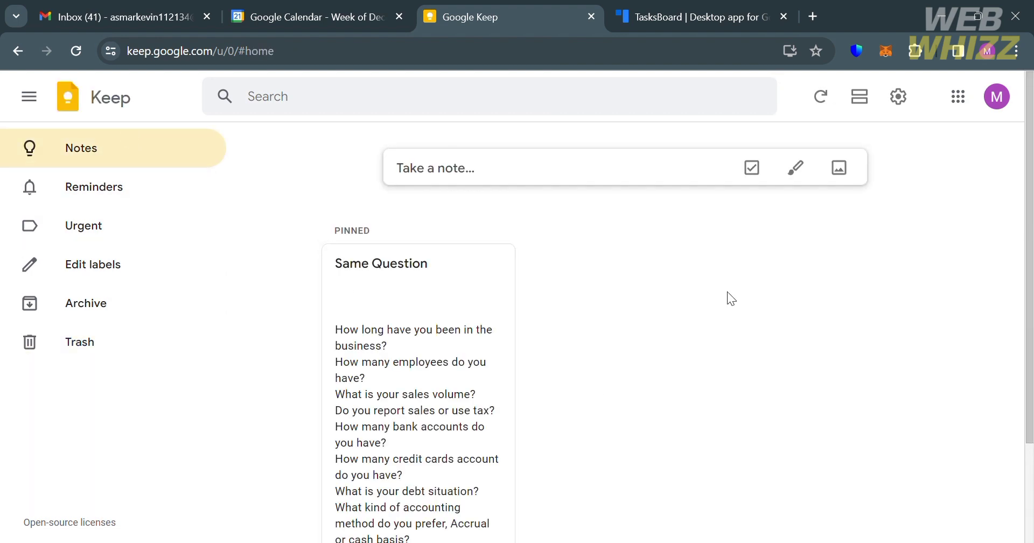
# - Write a new note with body 'Sample Note' and title 'Project 1'
pyautogui.click(625, 177)
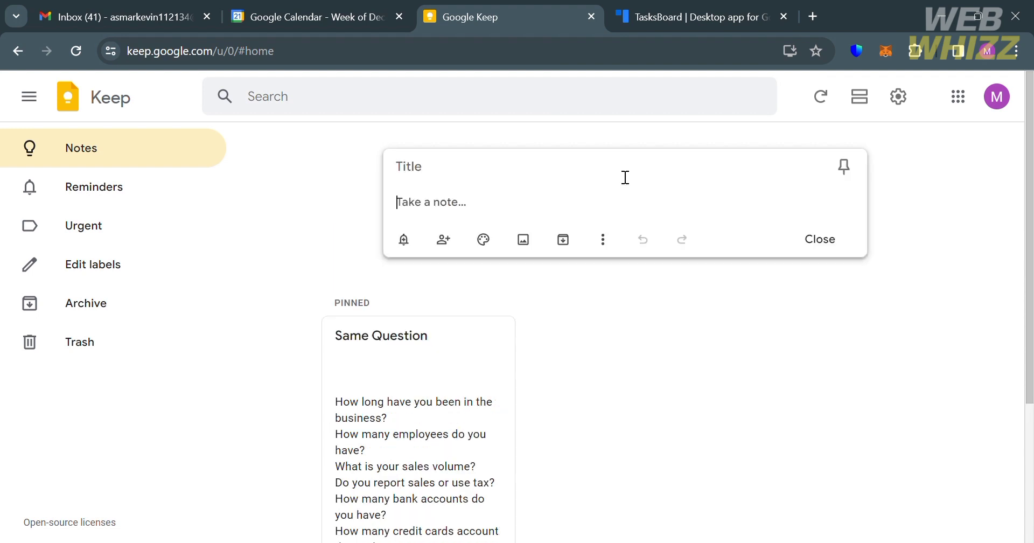
pyautogui.write('Sample ')
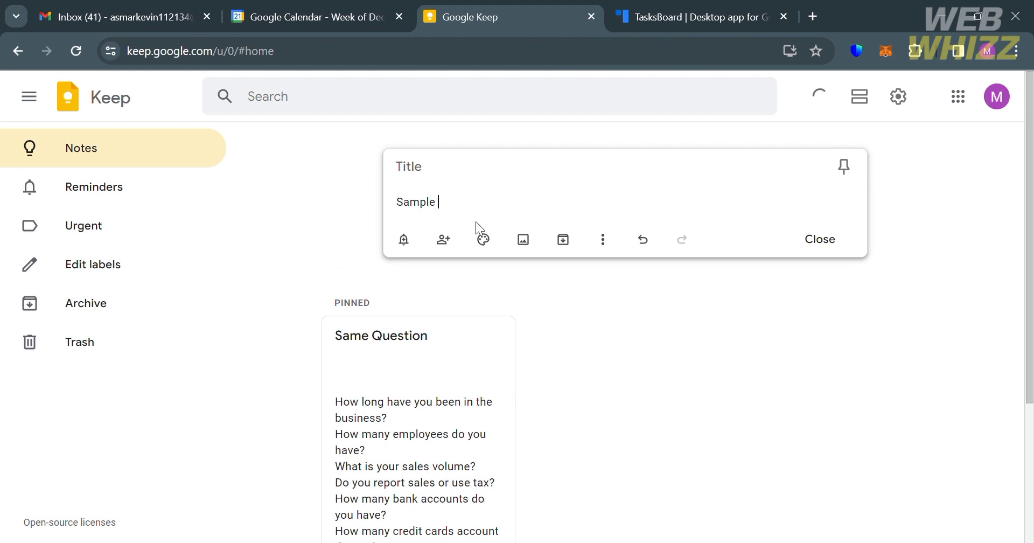
pyautogui.write('Noye')
pyautogui.press('BackSpace')
pyautogui.press('BackSpace')
pyautogui.write('te')
pyautogui.hotkey('shift', 'Tab')
pyautogui.write('Project 1')
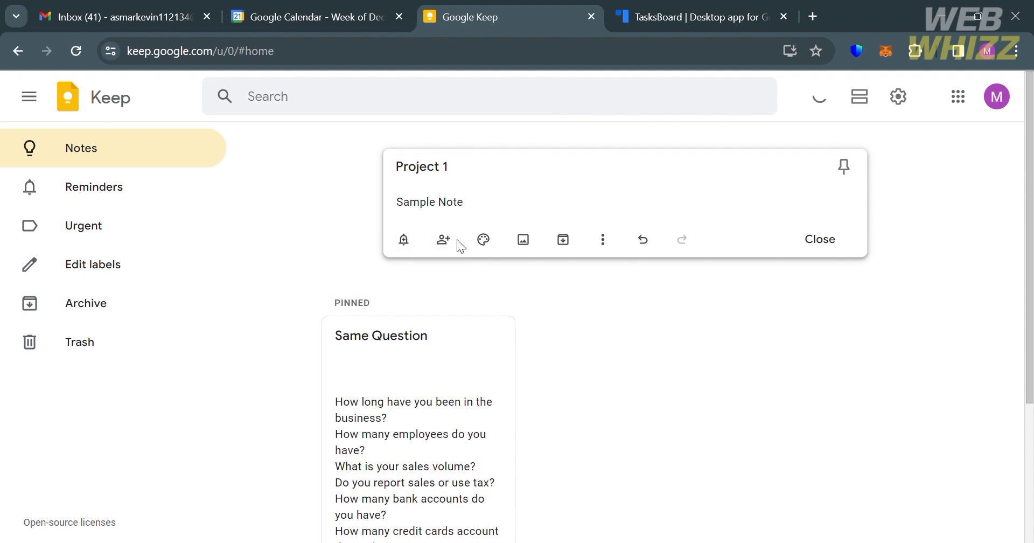
# - Check the note's reminder choices without setting one, then bring up its Collaborators panel
pyautogui.click(404, 239)
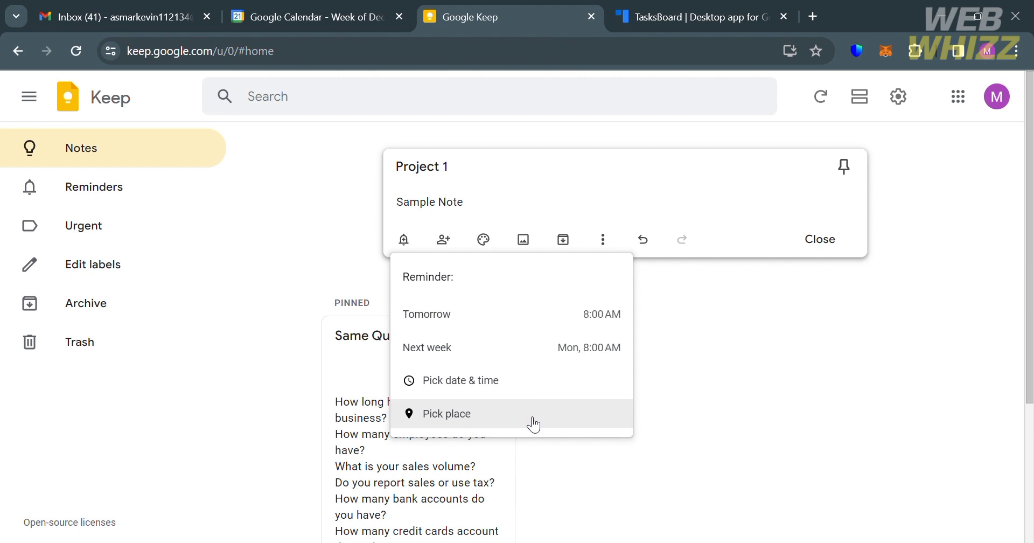
pyautogui.click(442, 236)
pyautogui.click(443, 237)
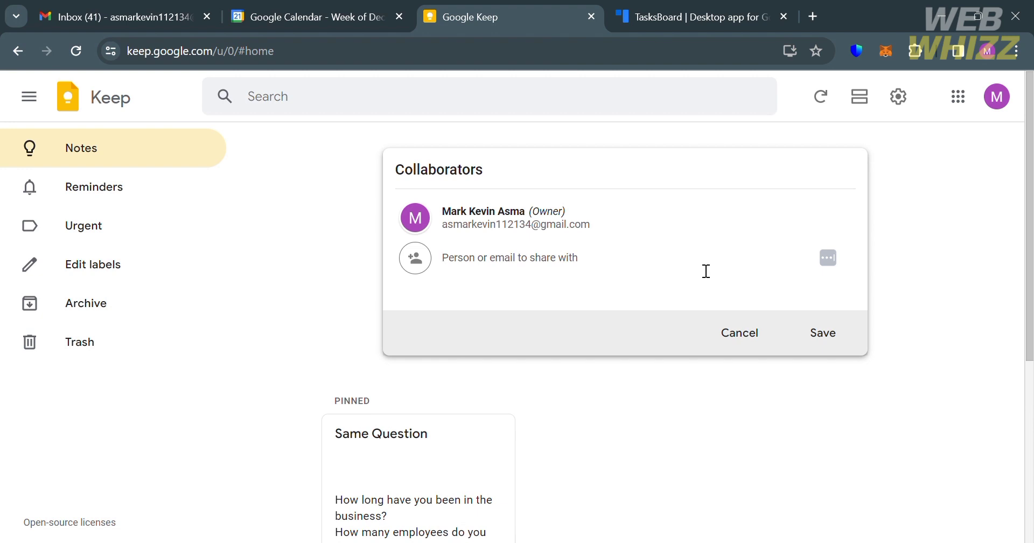
# - Cancel sharing and give Project 1 a yellow colour with the green forest background
pyautogui.click(752, 332)
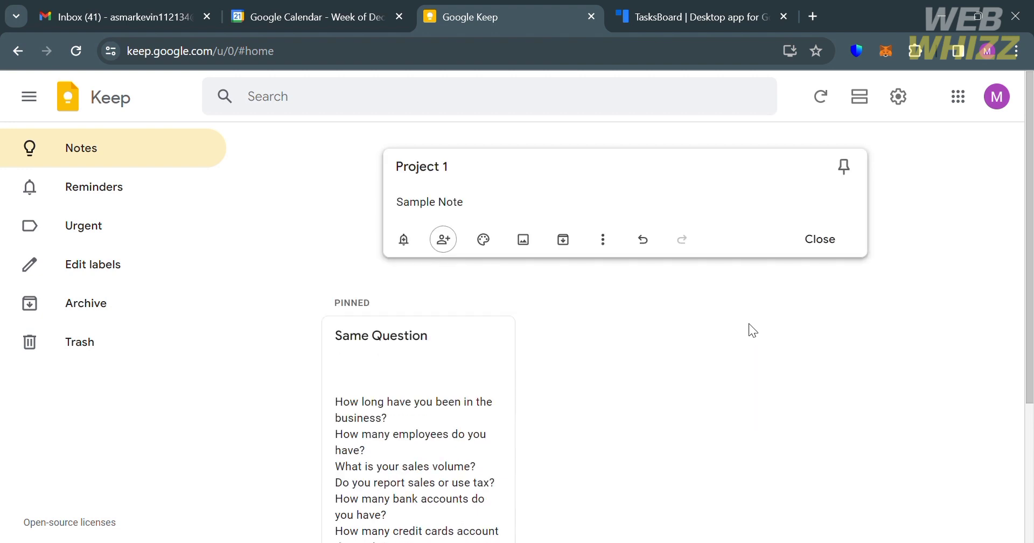
pyautogui.click(498, 241)
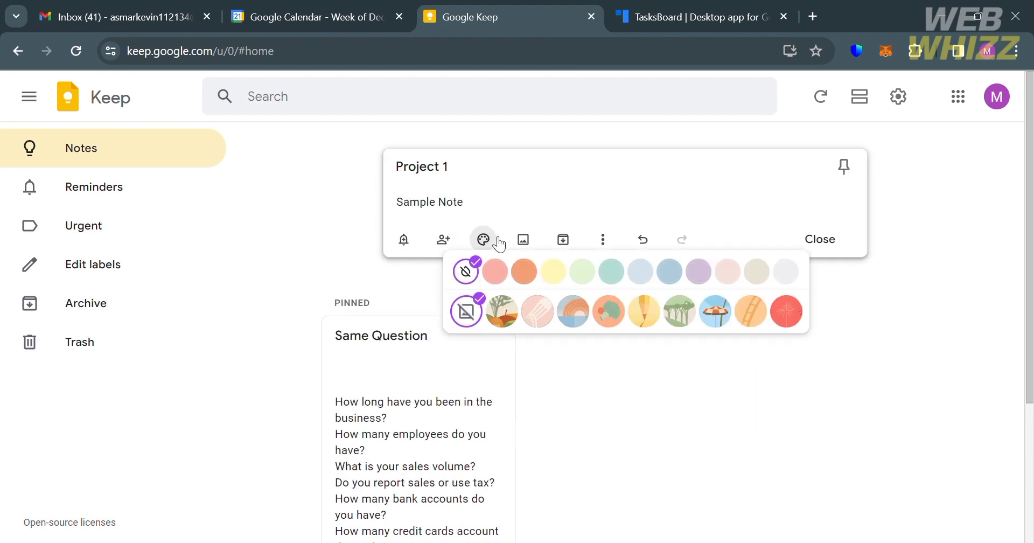
pyautogui.click(557, 278)
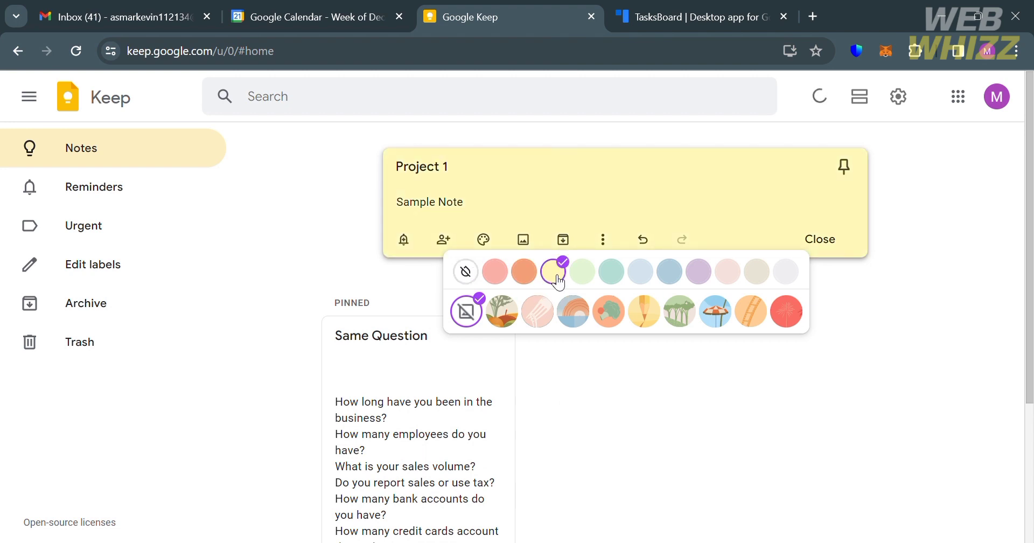
pyautogui.click(608, 310)
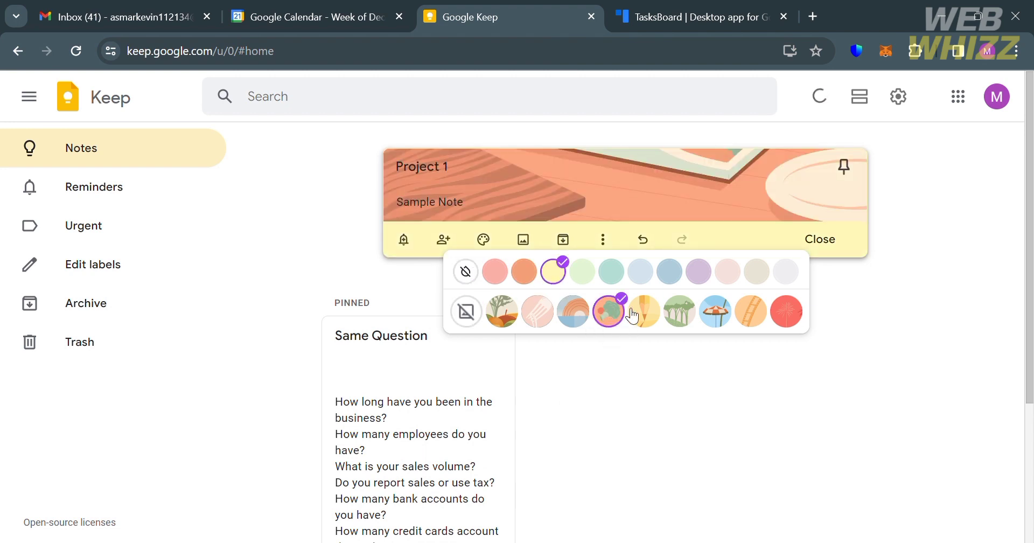
pyautogui.click(687, 316)
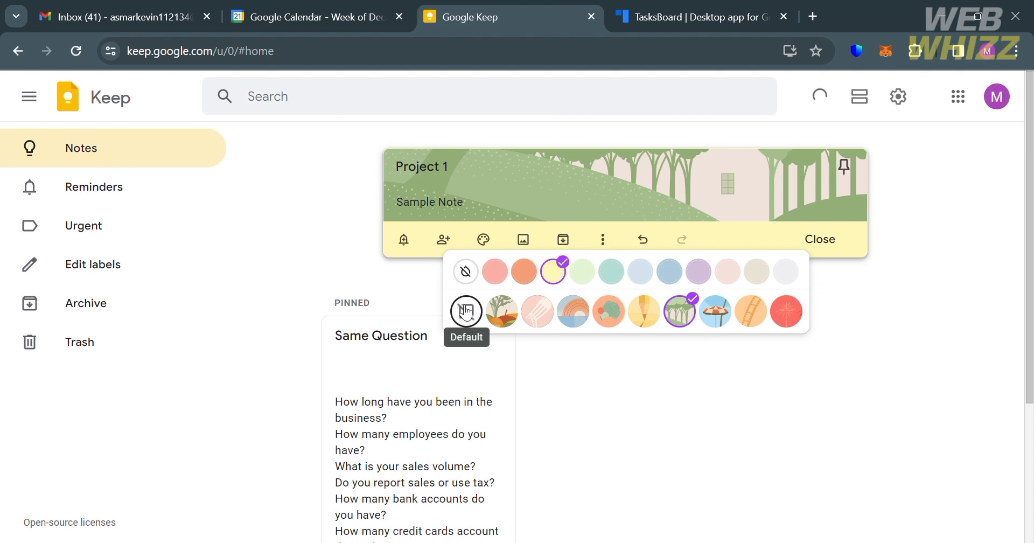
# - Save Project 1, reopen it from Others, and pin it beside 'Same Question'
pyautogui.click(631, 378)
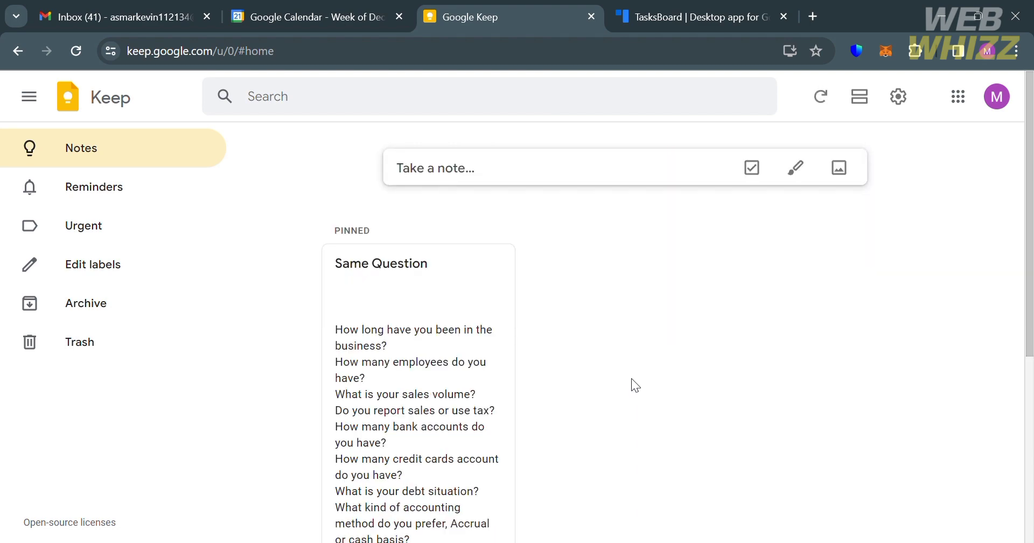
pyautogui.scroll(-5, 859, 462)
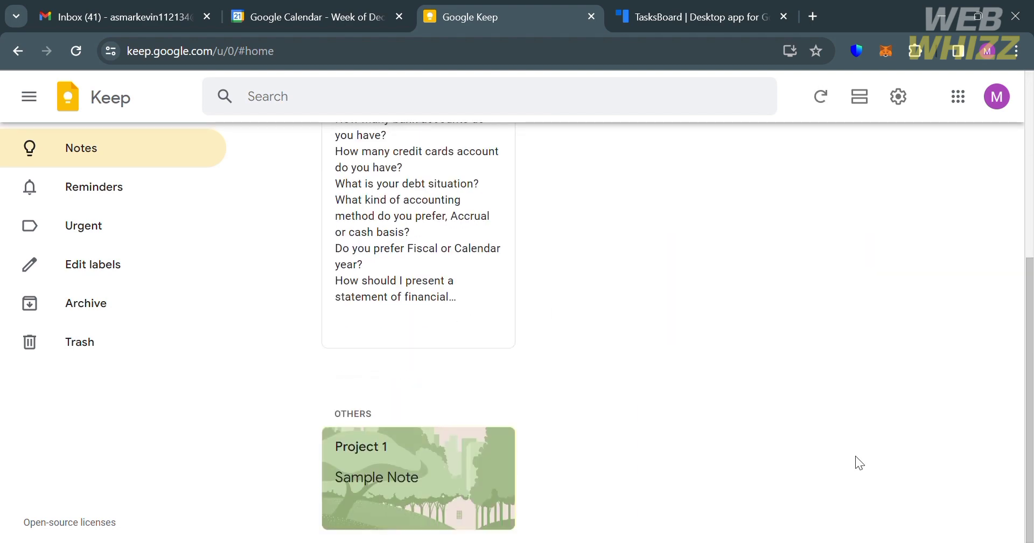
pyautogui.click(488, 464)
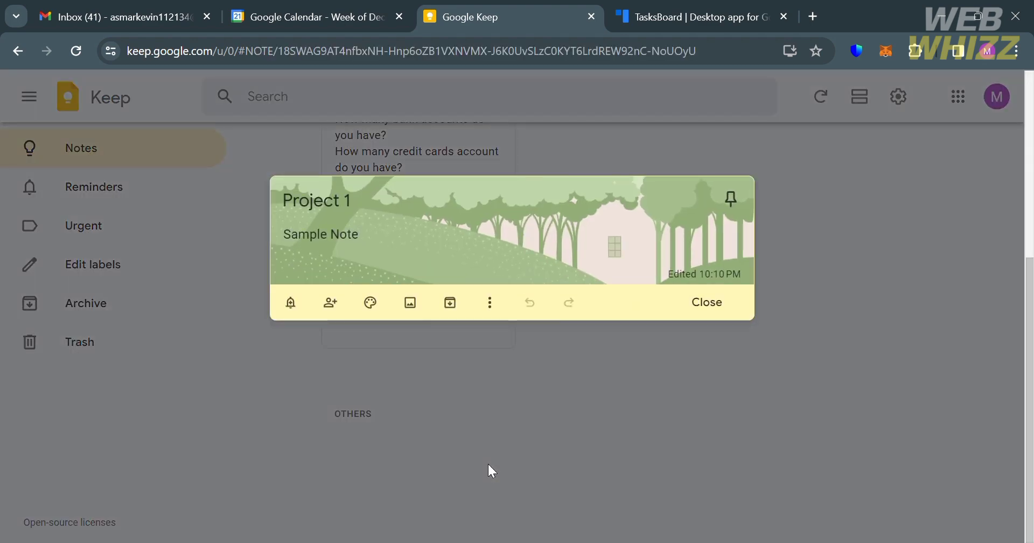
pyautogui.click(505, 307)
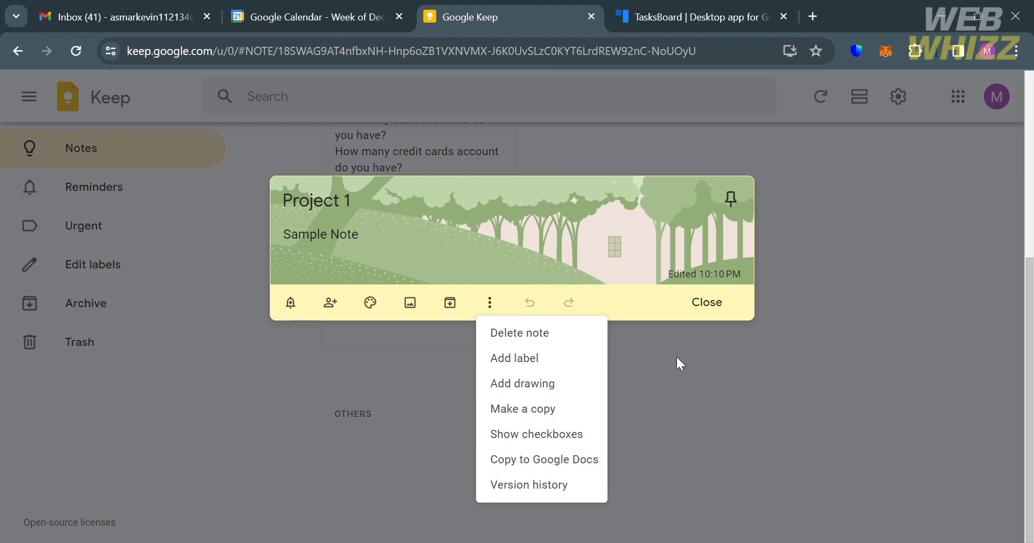
pyautogui.click(746, 200)
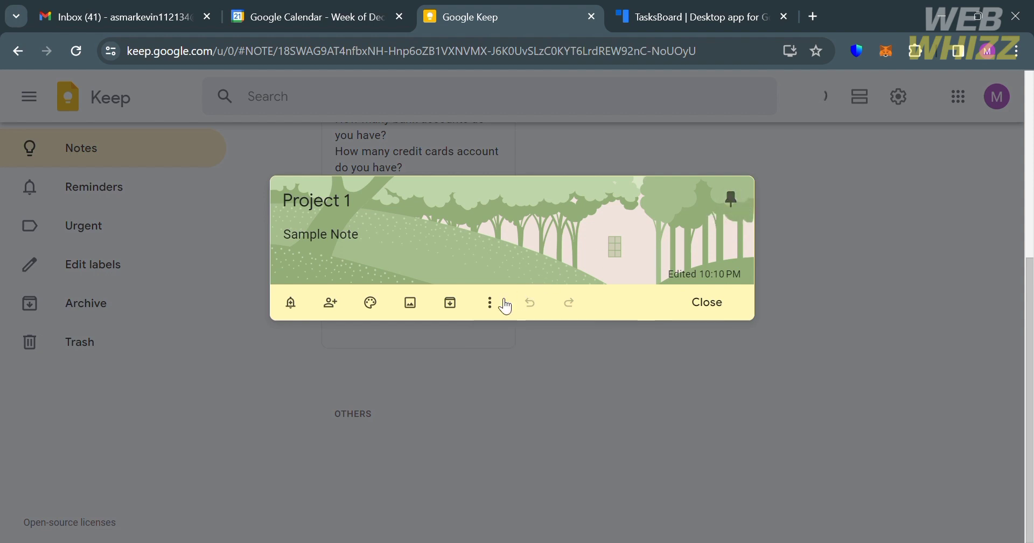
pyautogui.click(660, 358)
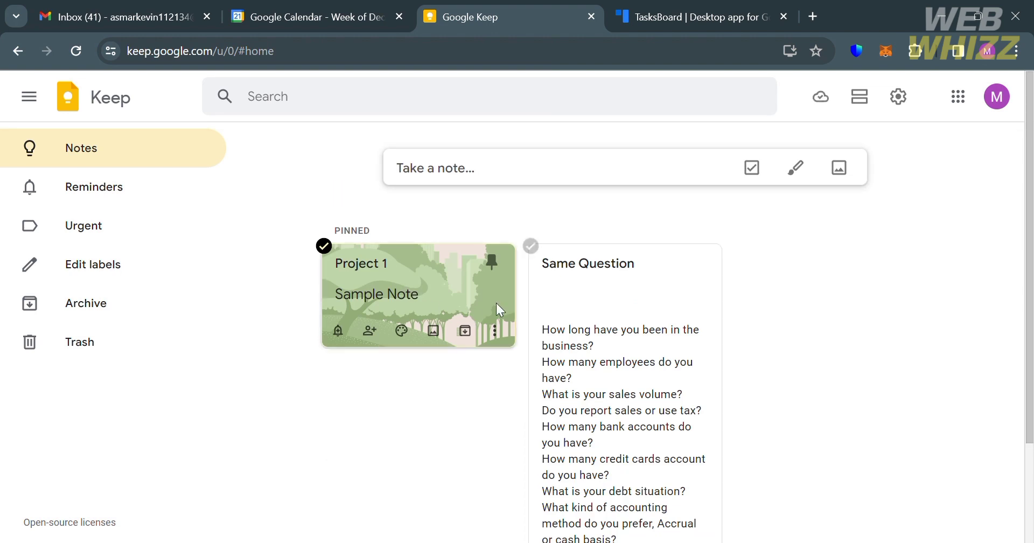
pyautogui.click(910, 111)
# - Switch Keep to dark theme and single-column list view, try search, then return to TasksBoard
pyautogui.click(905, 132)
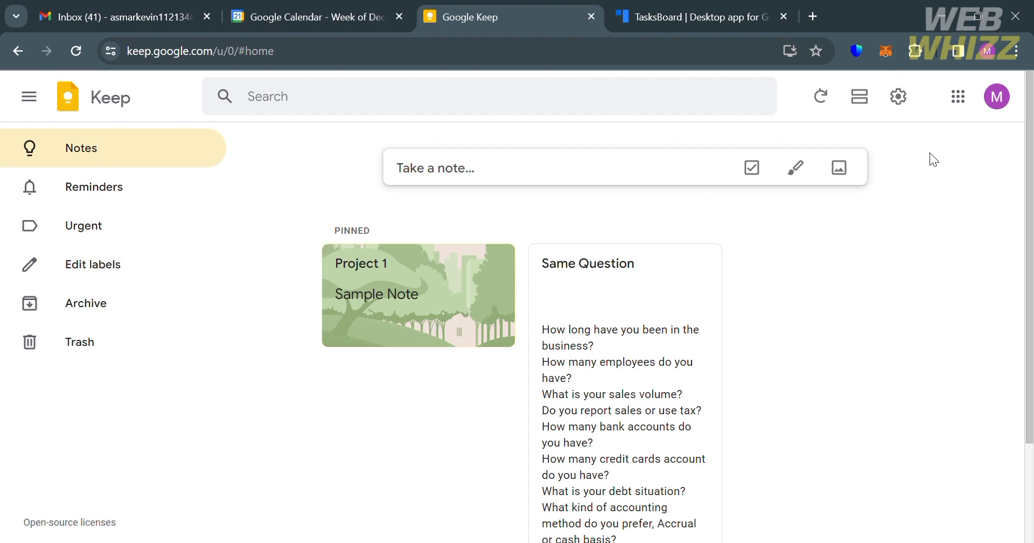
pyautogui.click(861, 98)
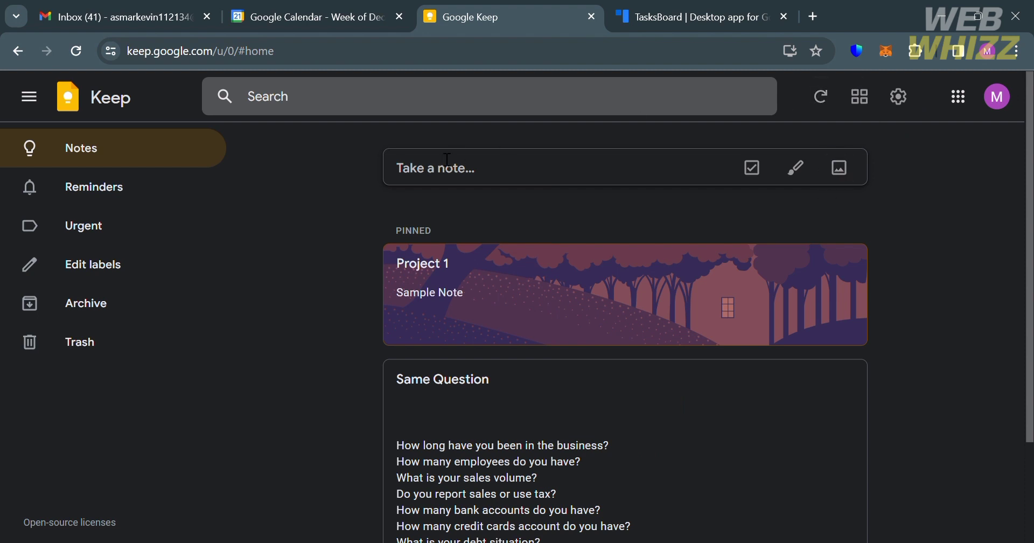
pyautogui.click(434, 106)
pyautogui.click(279, 204)
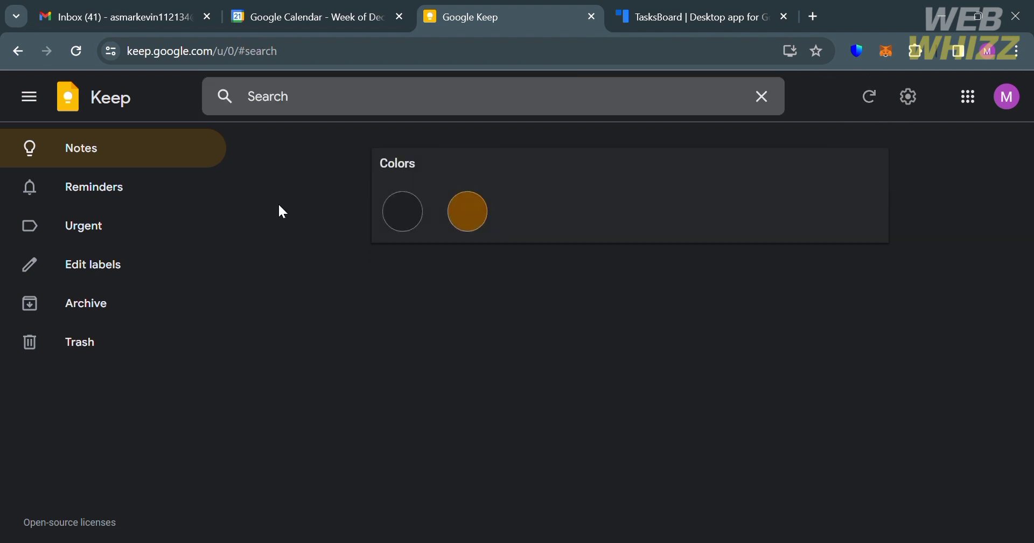
pyautogui.click(762, 97)
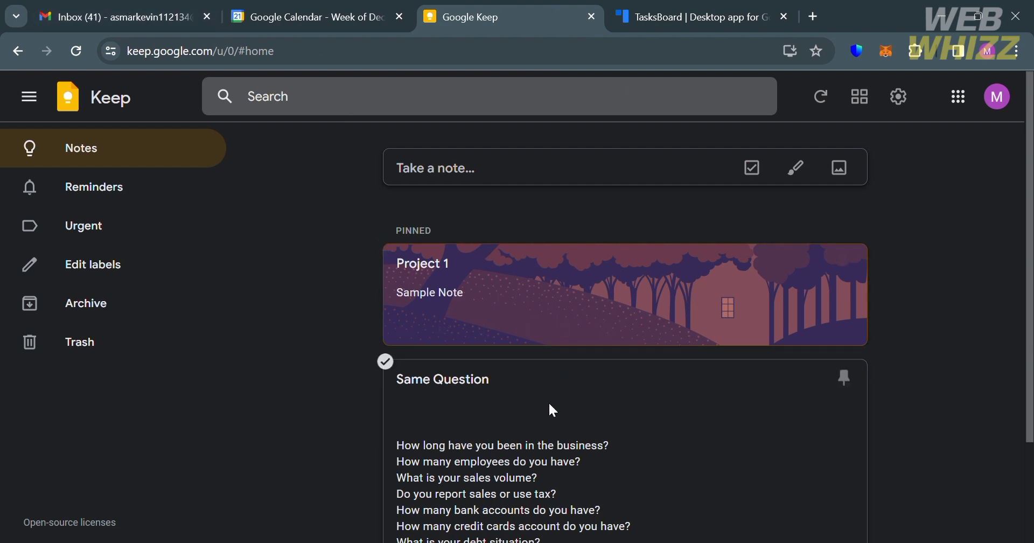
pyautogui.click(687, 7)
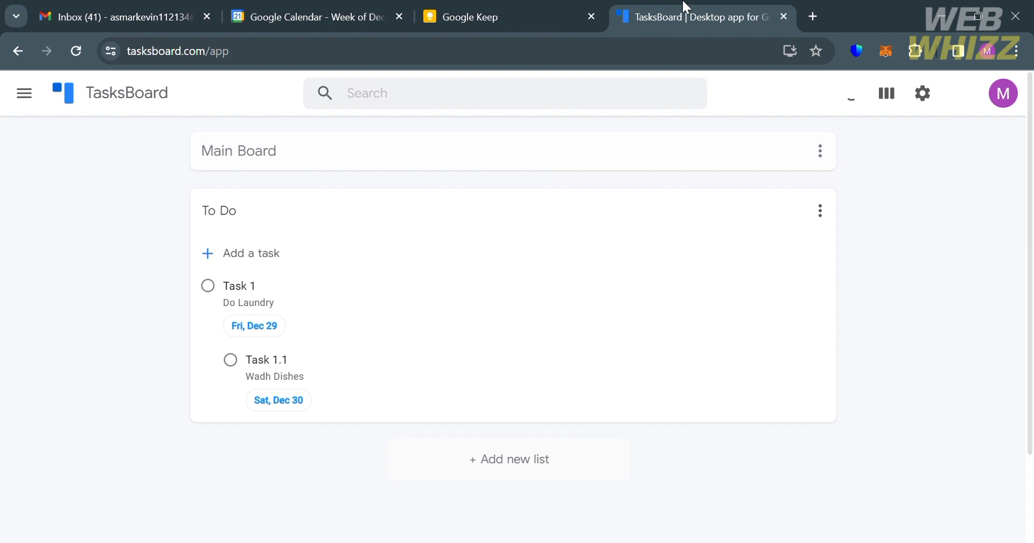
# - Glance at the pinned Project 1 and Same Question notes in Keep, then switch to Gmail
pyautogui.click(500, 9)
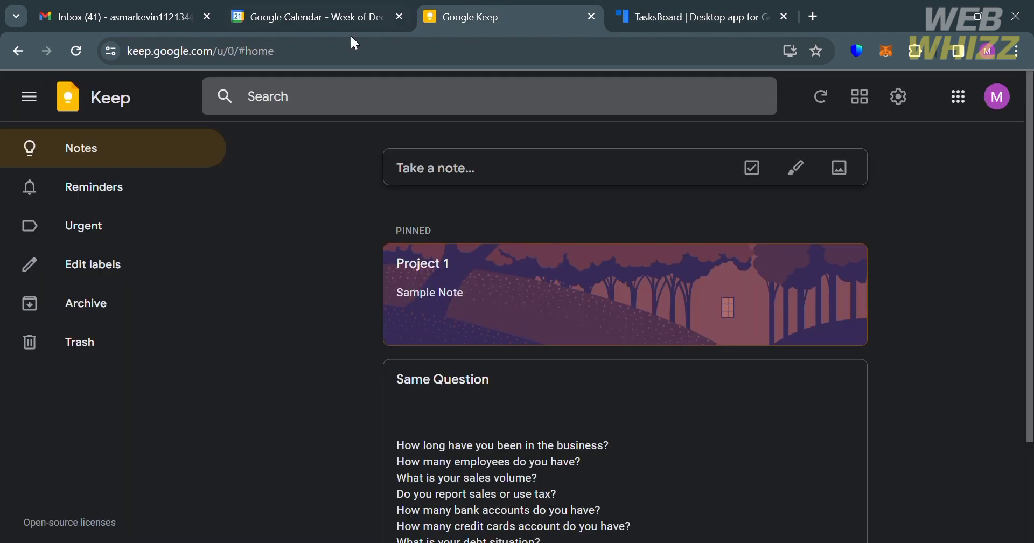
pyautogui.click(191, 8)
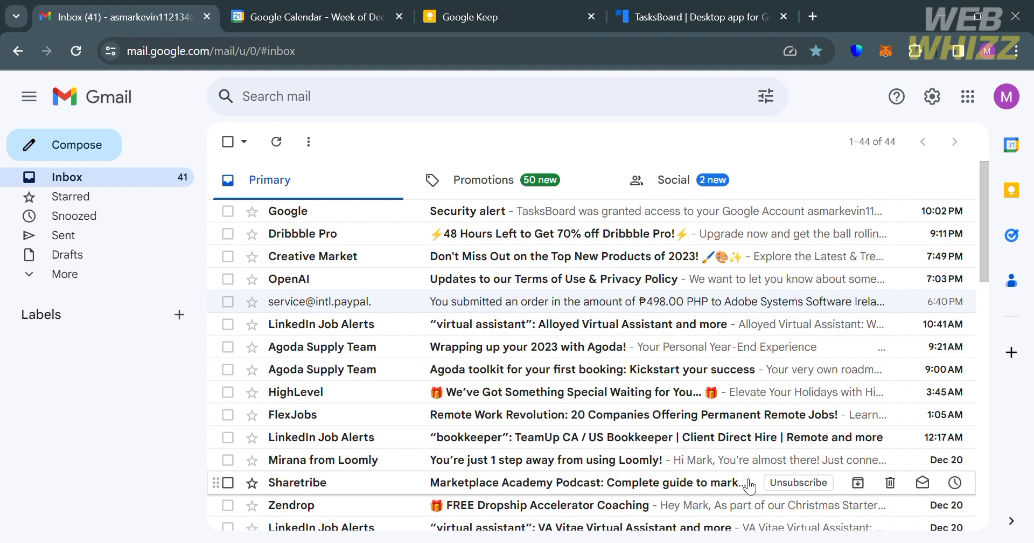
# - Drag the PayPal order email into the Tasks panel and give the task details 'Need to pay'
pyautogui.click(1012, 235)
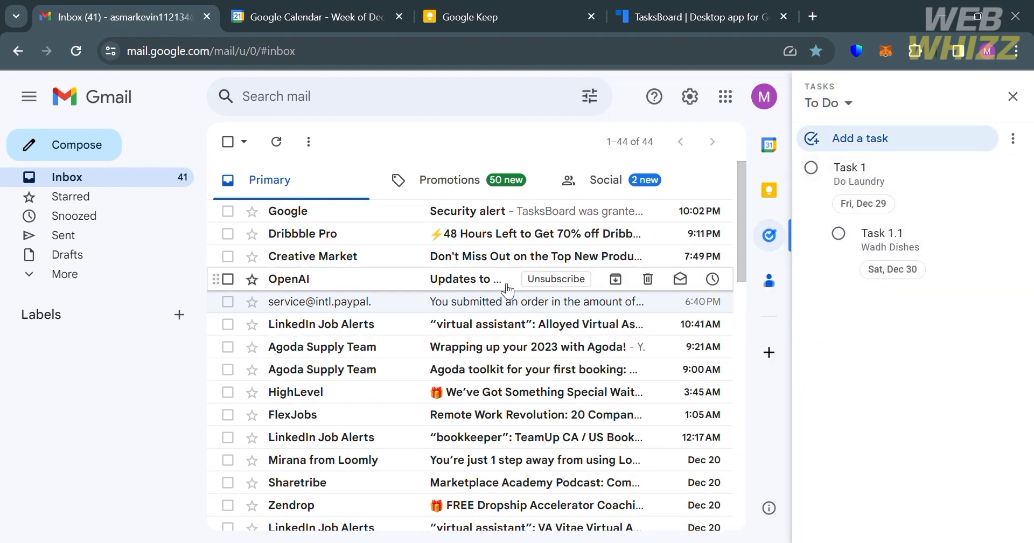
pyautogui.moveTo(483, 308); pyautogui.dragTo(848, 221)
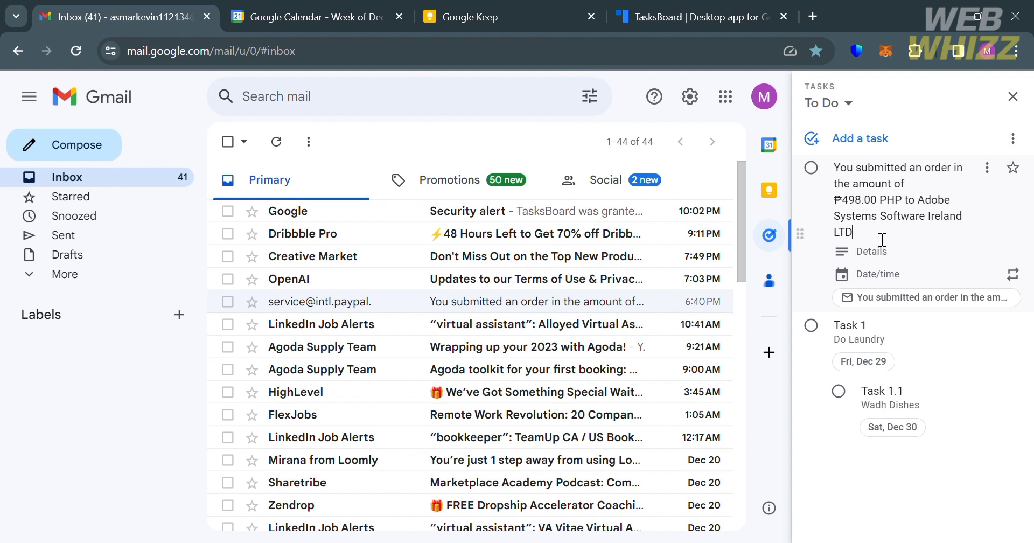
pyautogui.click(890, 264)
pyautogui.write('P')
pyautogui.press('BackSpace')
pyautogui.write('Pa')
pyautogui.press('BackSpace')
pyautogui.press('BackSpace')
pyautogui.write('Need to pay')
# - Set the task due Saturday, December 30 at 10:00 AM and close the Tasks panel
pyautogui.click(928, 274)
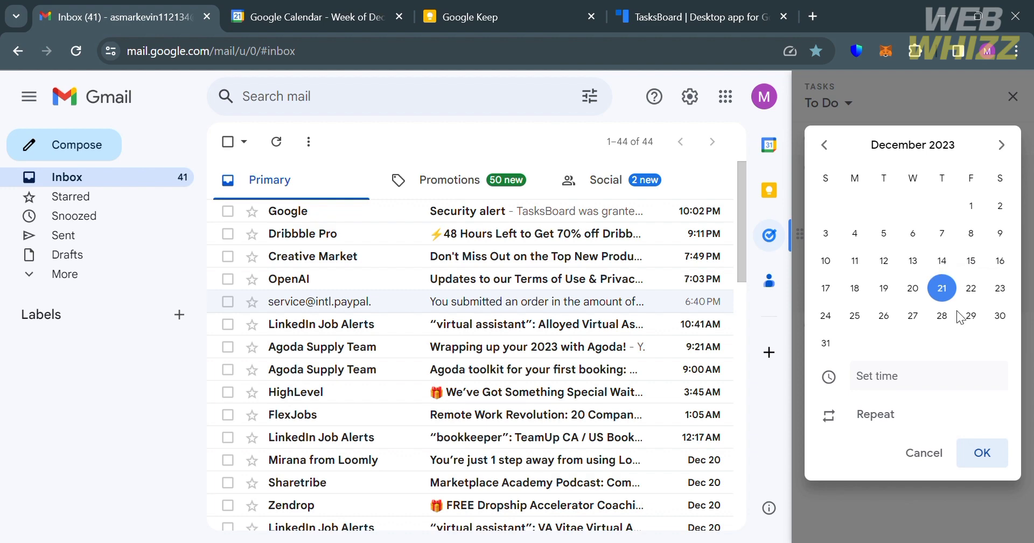
pyautogui.click(1000, 317)
pyautogui.click(969, 377)
pyautogui.scroll(-10, 948, 225)
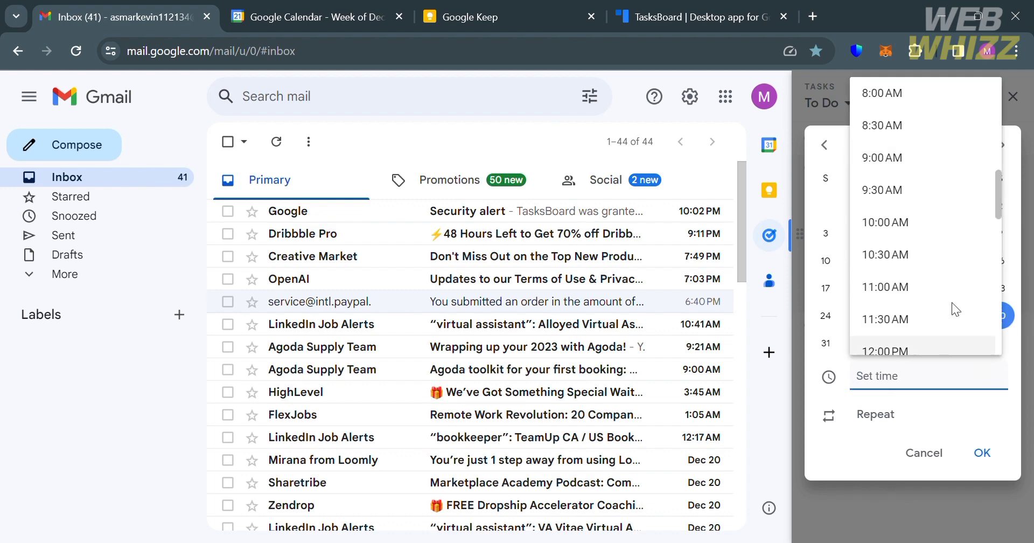
pyautogui.click(947, 225)
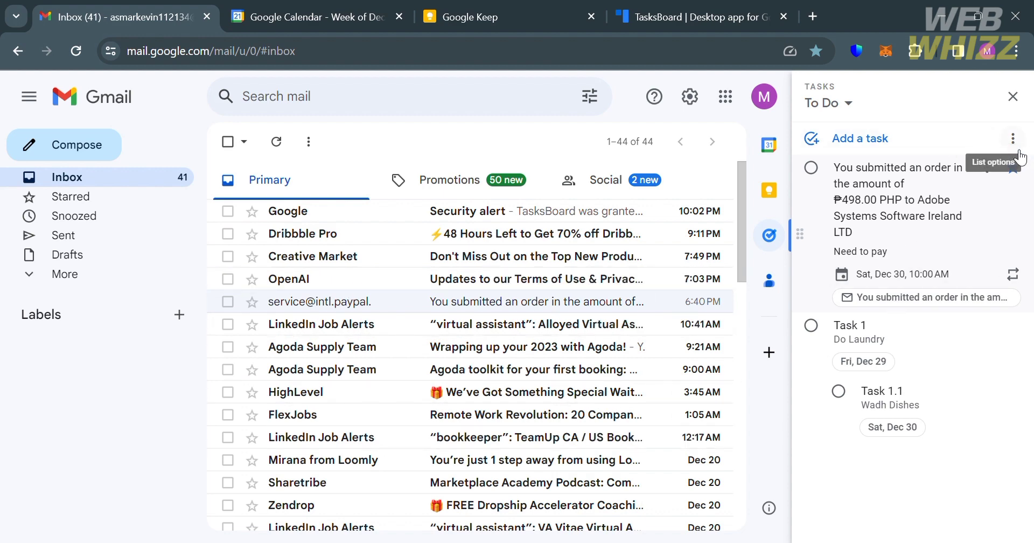
pyautogui.click(1012, 97)
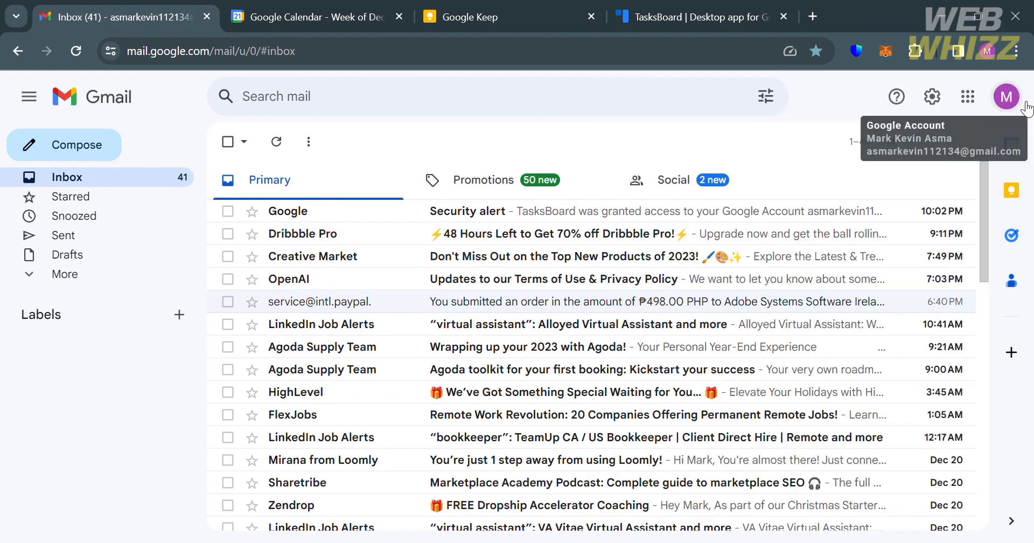
pyautogui.click(700, 15)
pyautogui.tripleClick(595, 293)
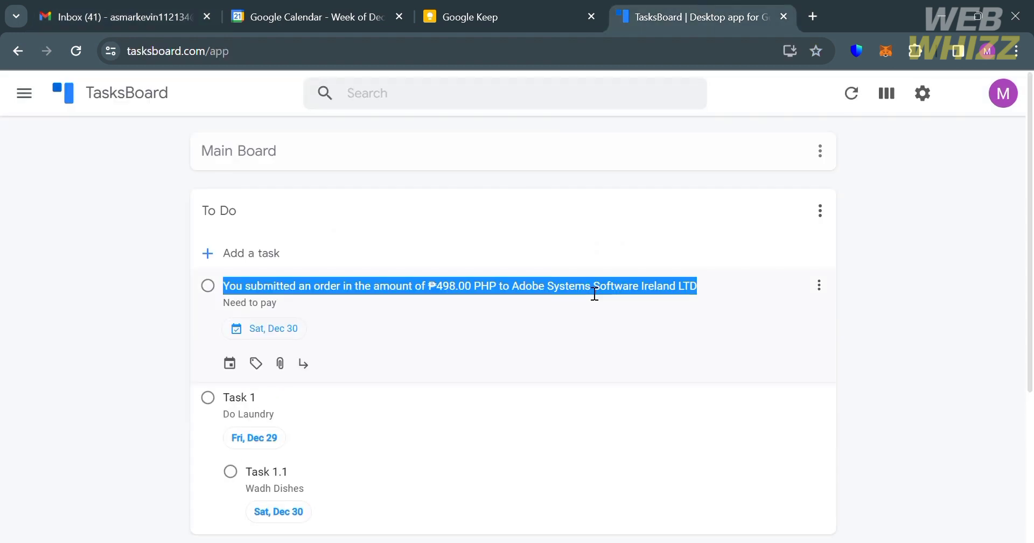
pyautogui.click(577, 315)
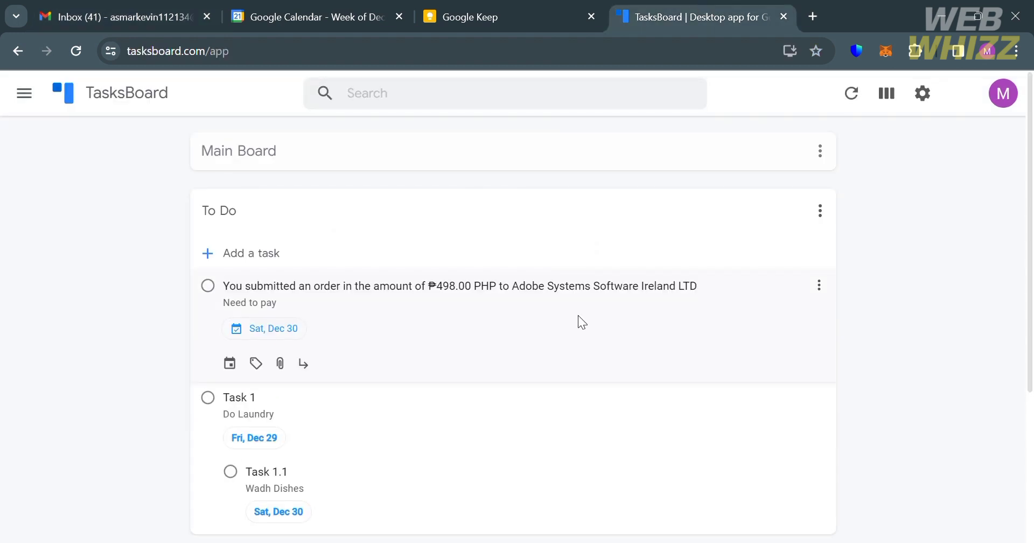
pyautogui.click(145, 7)
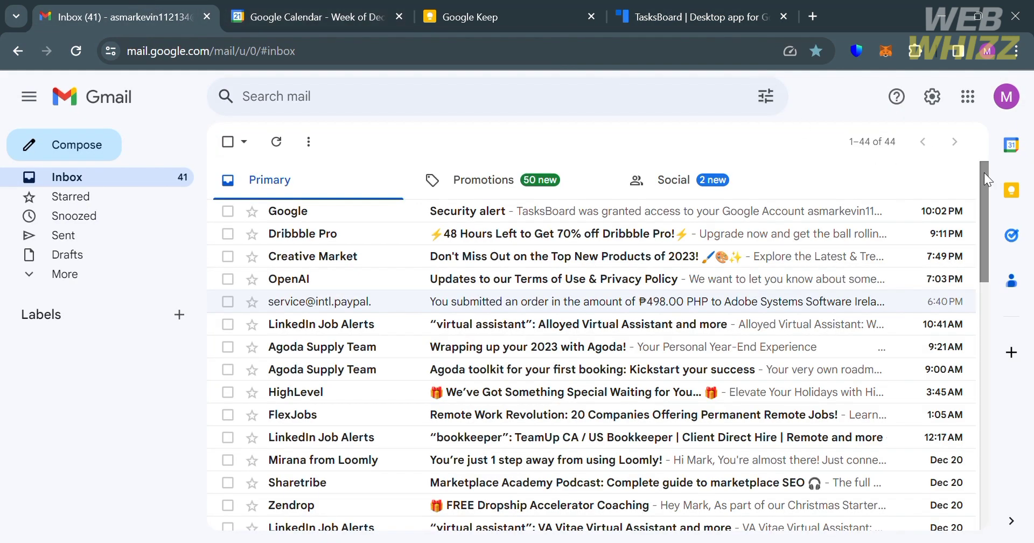
# - Open the Creative Market email beside the Keep panel and start a note linked to it
pyautogui.click(1023, 197)
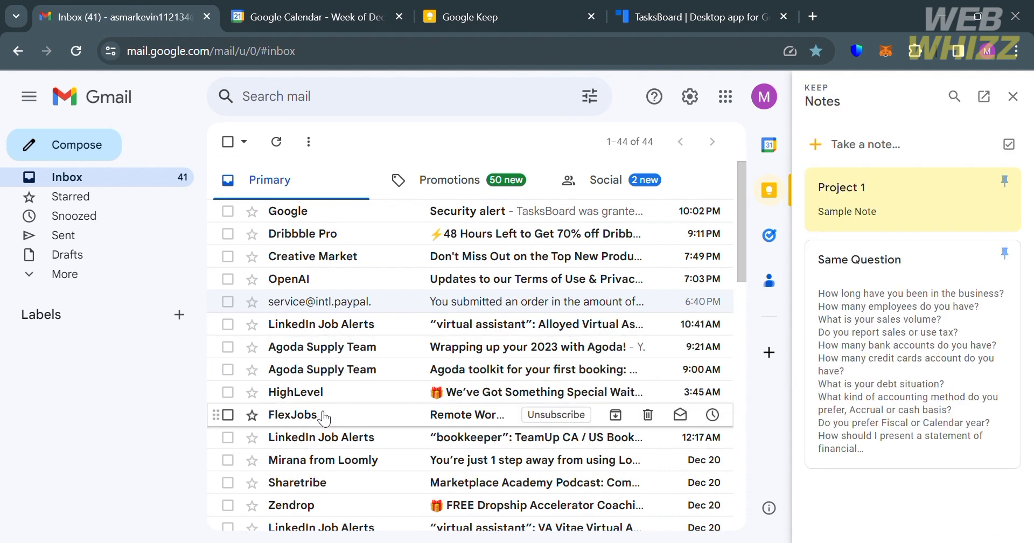
pyautogui.click(526, 341)
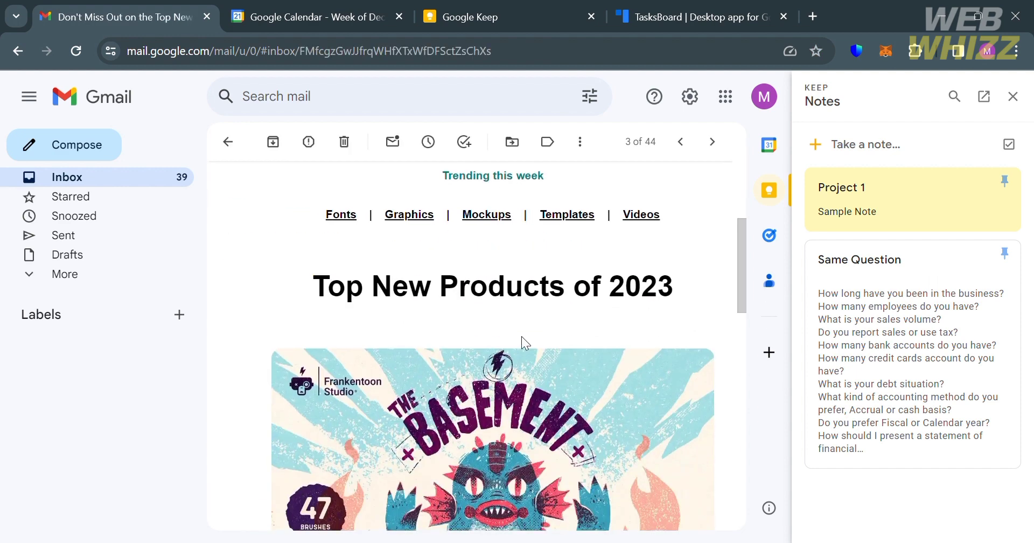
pyautogui.scroll(-5, 523, 340)
pyautogui.scroll(13, 522, 340)
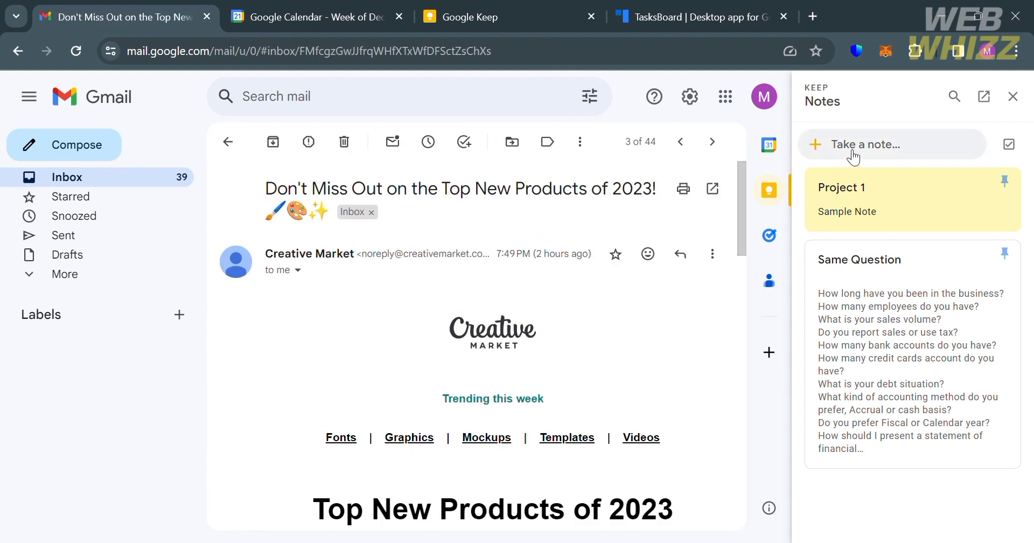
pyautogui.click(853, 156)
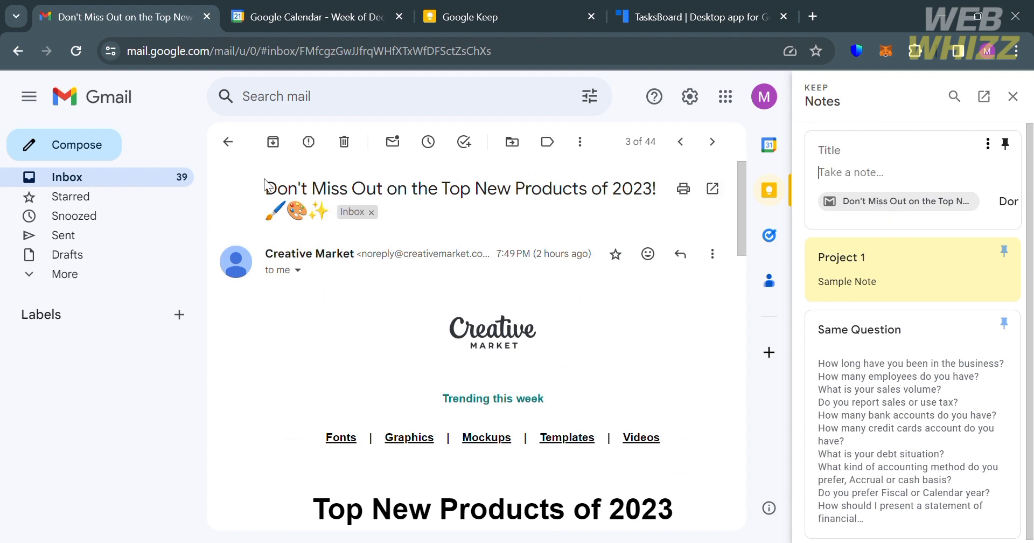
# - Paste the email's subject line into the note, title it 'Creative Market', and save it
pyautogui.moveTo(265, 186); pyautogui.dragTo(658, 193)
pyautogui.hotkey('ctrl', 'c')
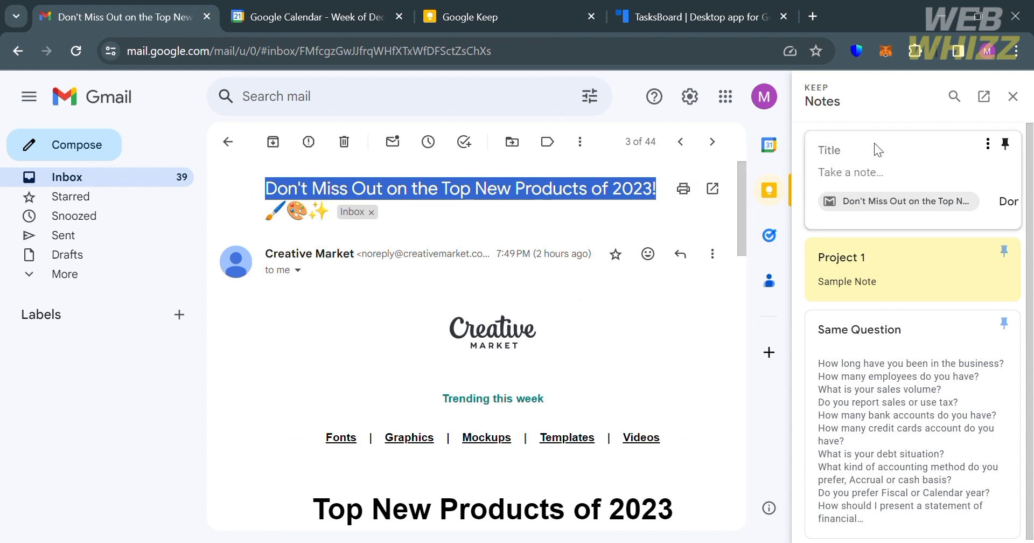
pyautogui.click(872, 187)
pyautogui.hotkey('ctrl', 'v')
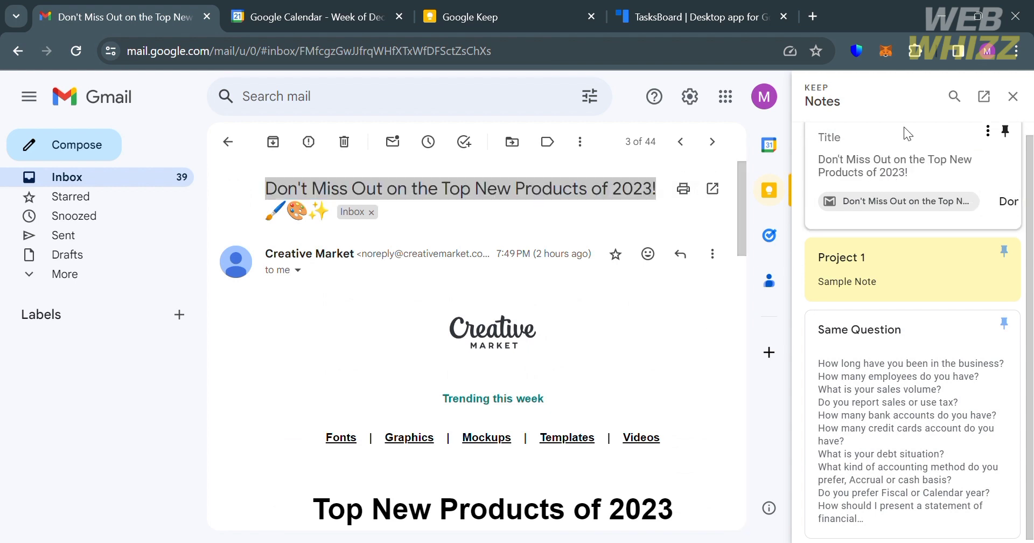
pyautogui.click(909, 147)
pyautogui.write('Creative Market')
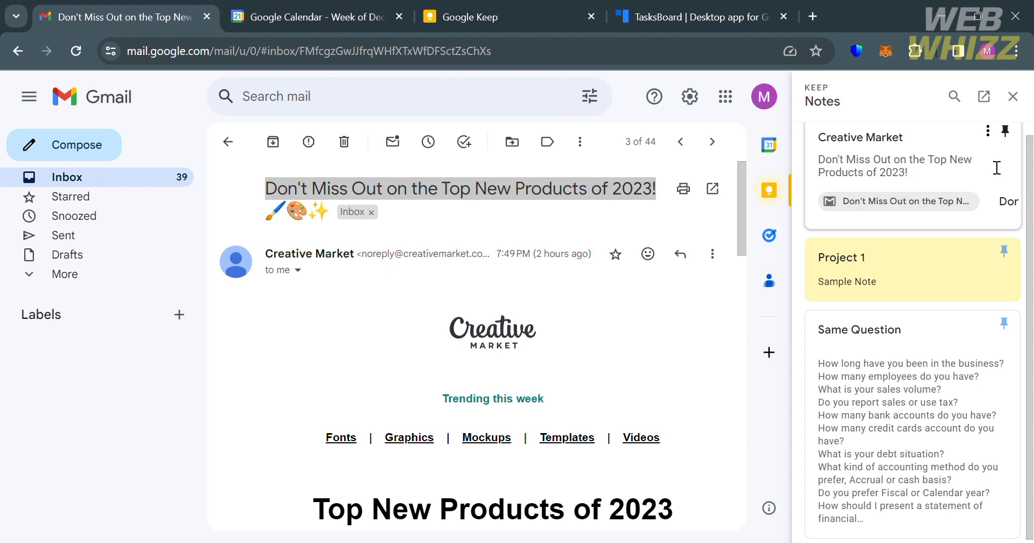
pyautogui.click(1004, 205)
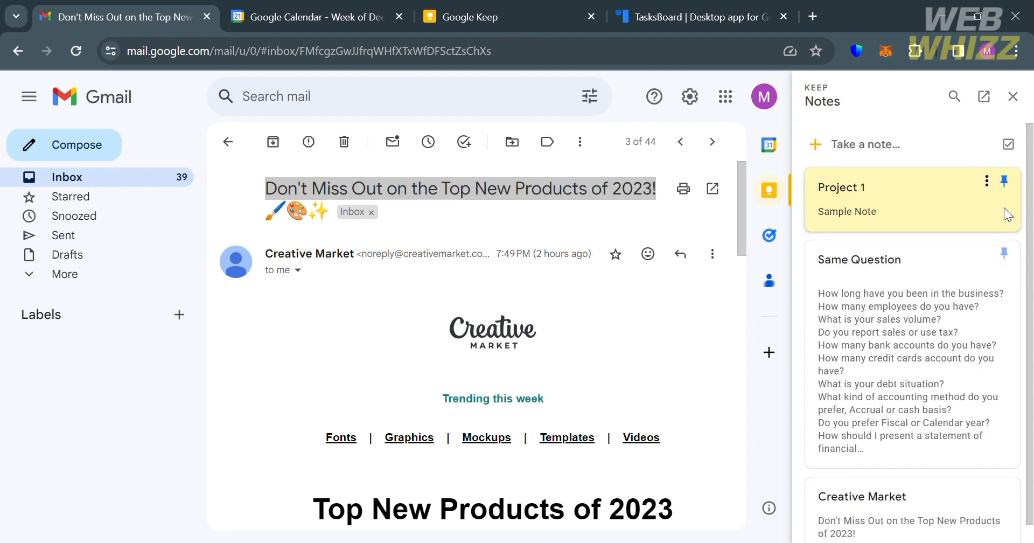
# - Reload the Google Keep page and check the new Creative Market note before closing it
pyautogui.click(505, 12)
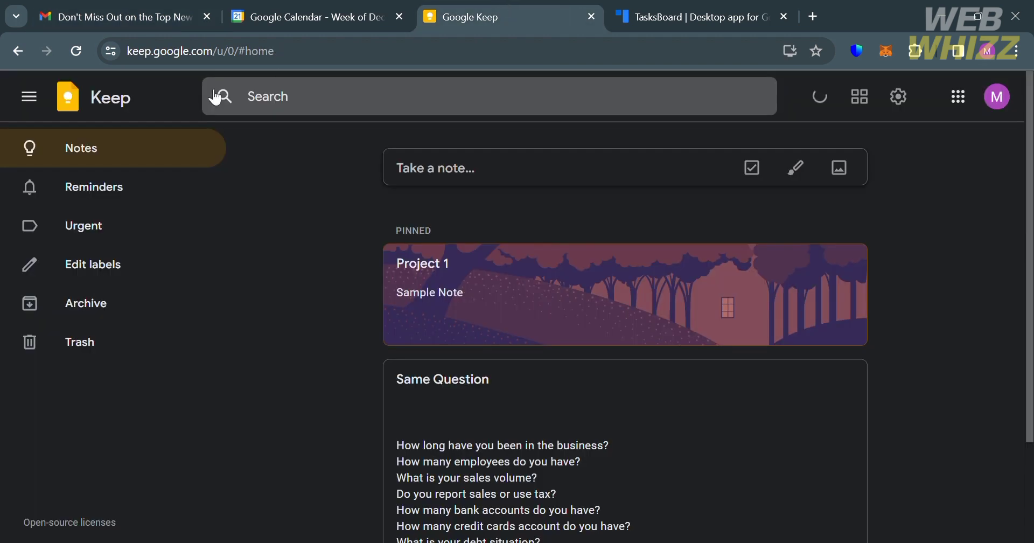
pyautogui.click(82, 44)
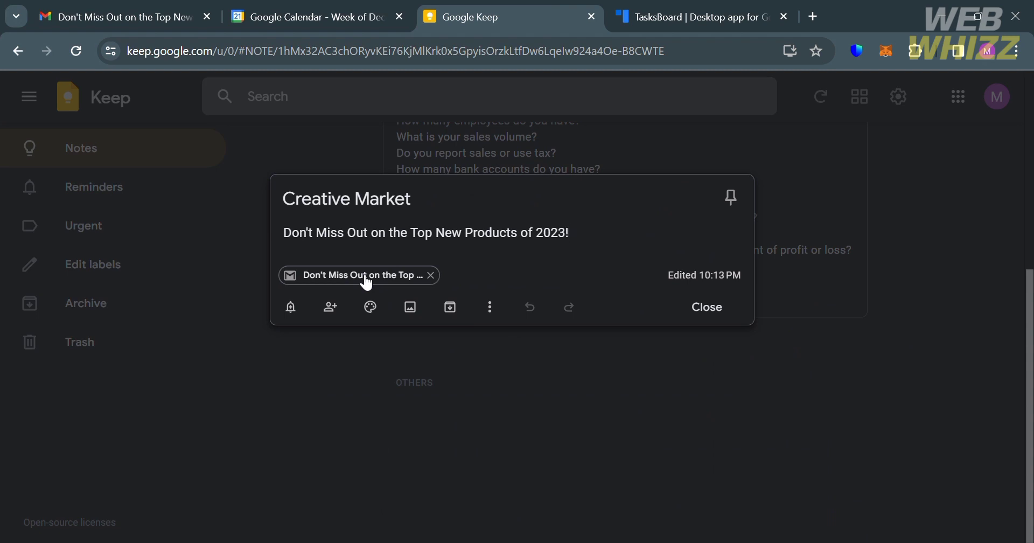
pyautogui.click(760, 454)
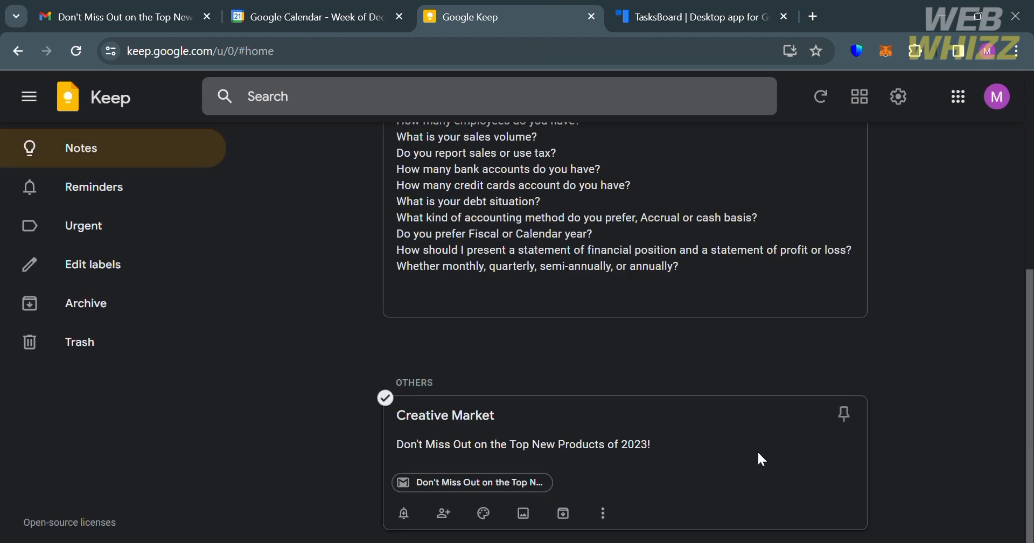
# - Show the December 17–23 calendar week, discard the accidental untitled event drafts, and close the Keep panel
pyautogui.click(325, 7)
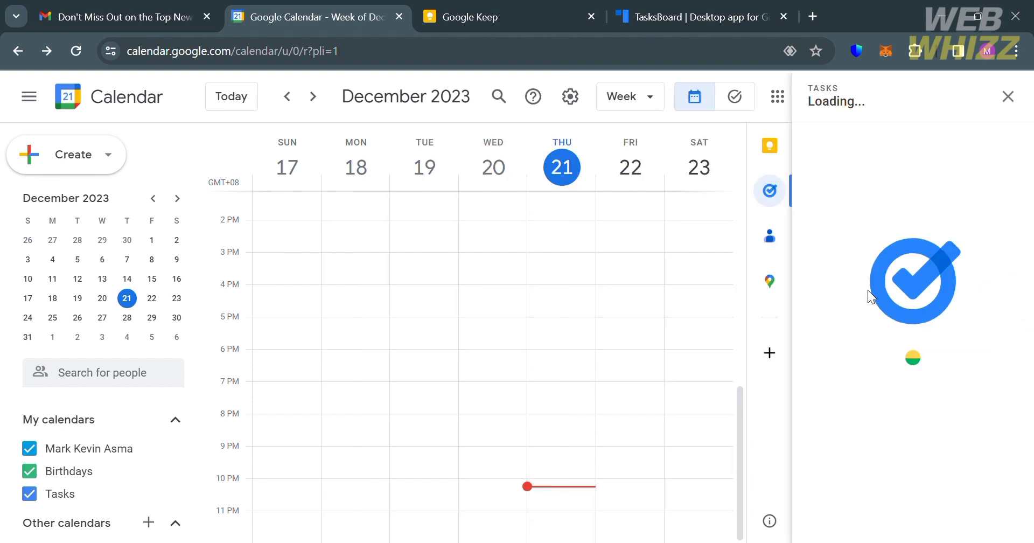
pyautogui.click(561, 467)
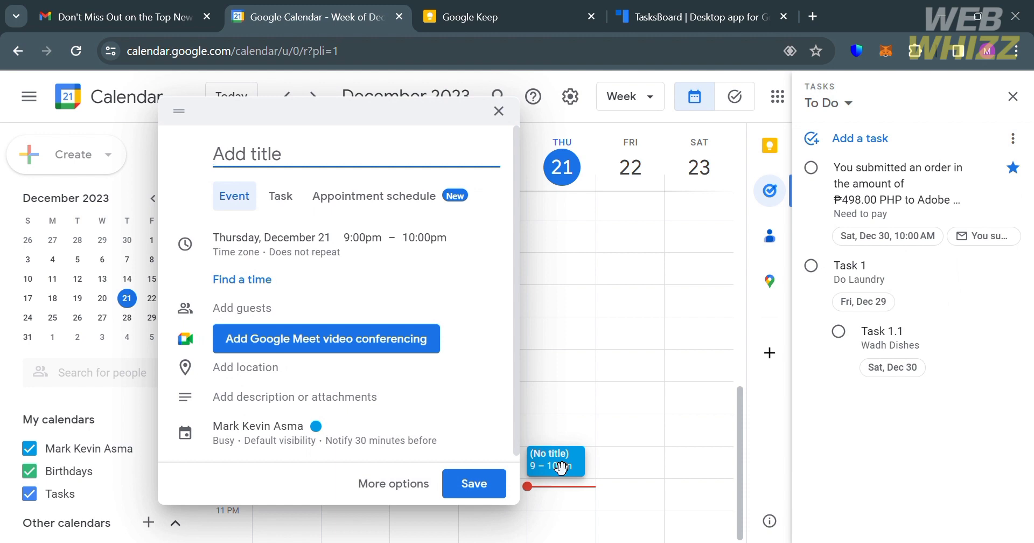
pyautogui.click(636, 465)
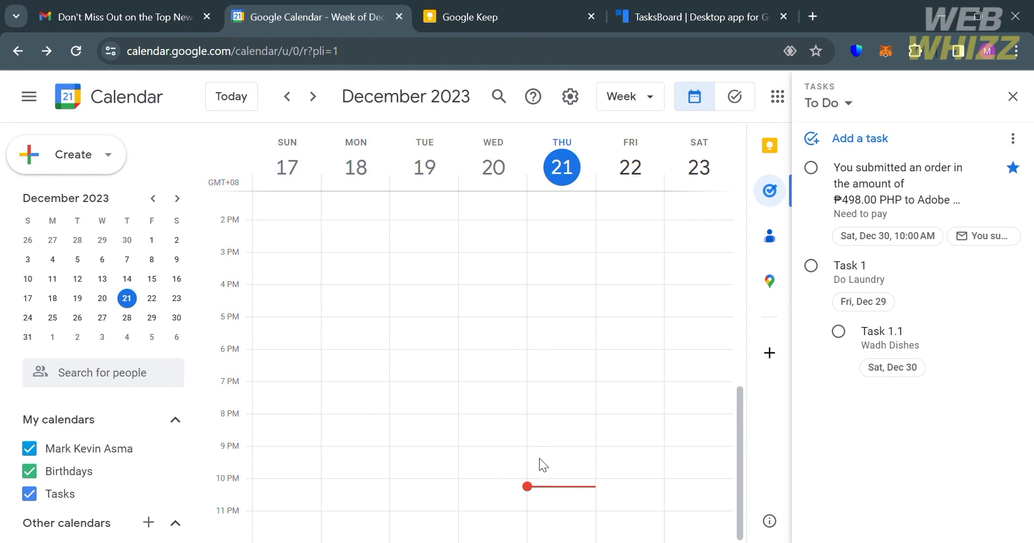
pyautogui.hotkey('alt', 'Right')
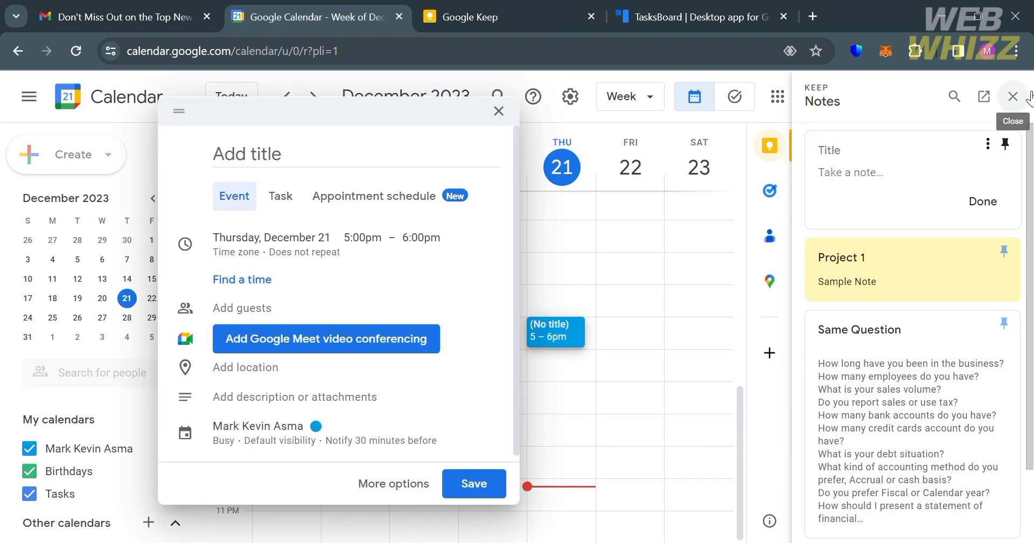
pyautogui.click(690, 305)
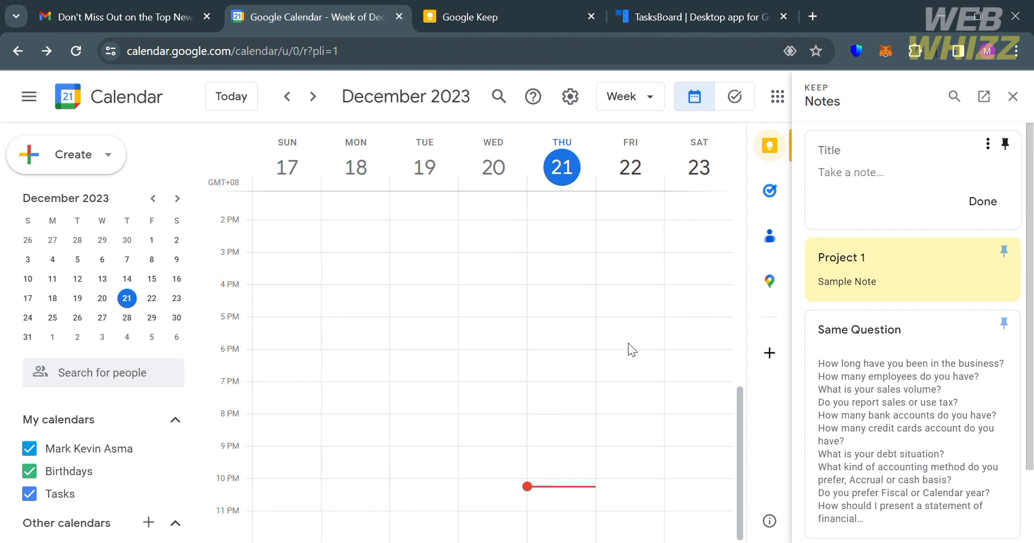
pyautogui.click(1014, 96)
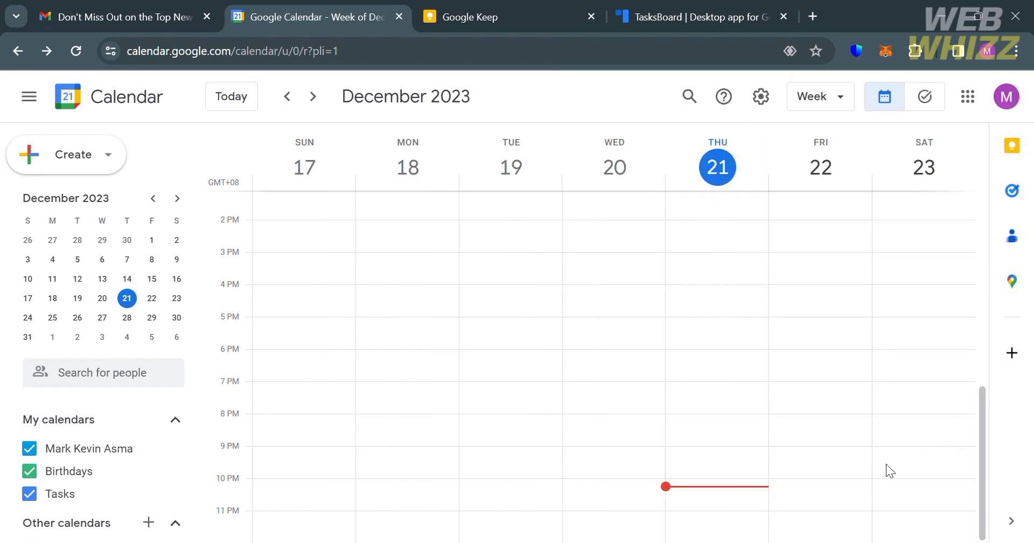
# - Check the TasksBoard board for the new PayPal task, then return to the Keep notes
pyautogui.click(673, 9)
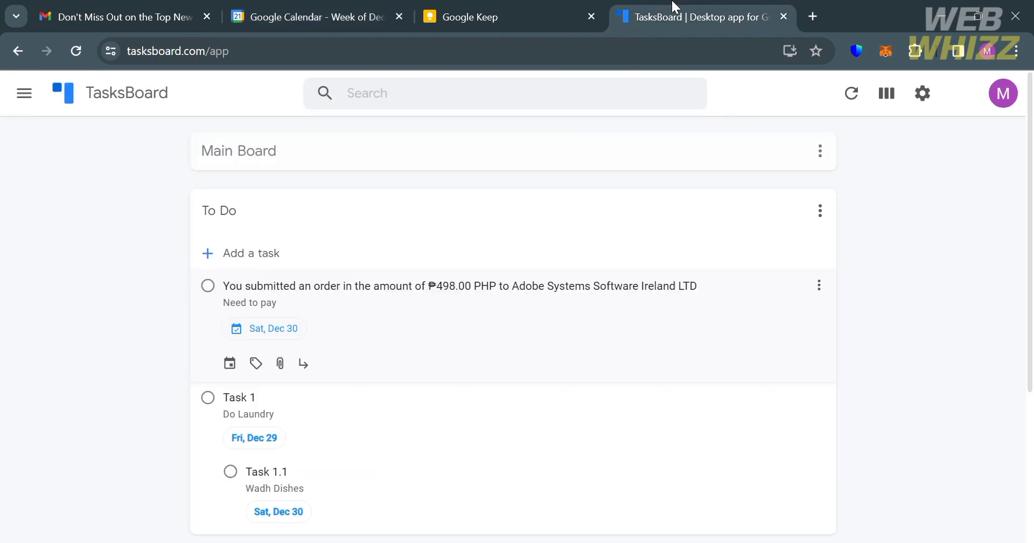
pyautogui.click(531, 8)
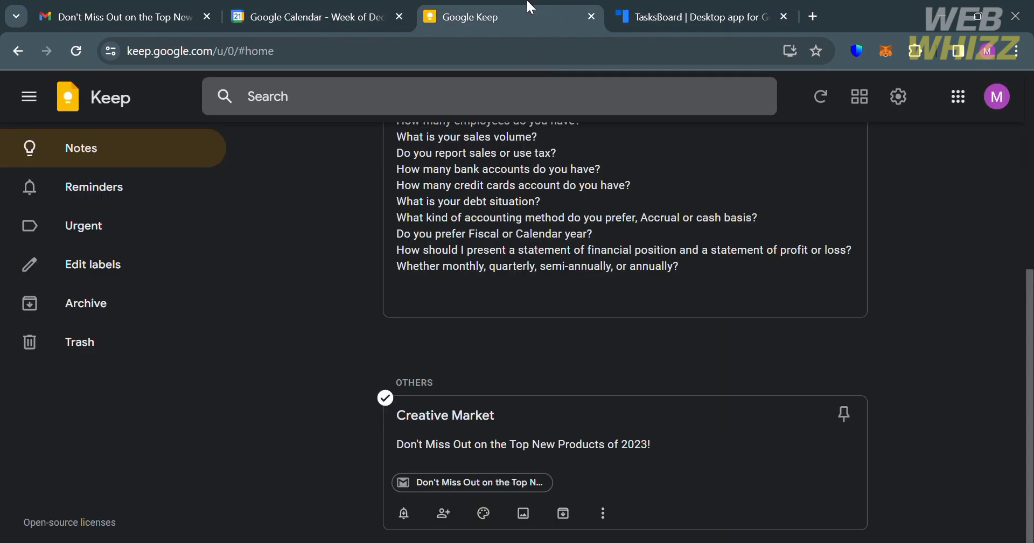